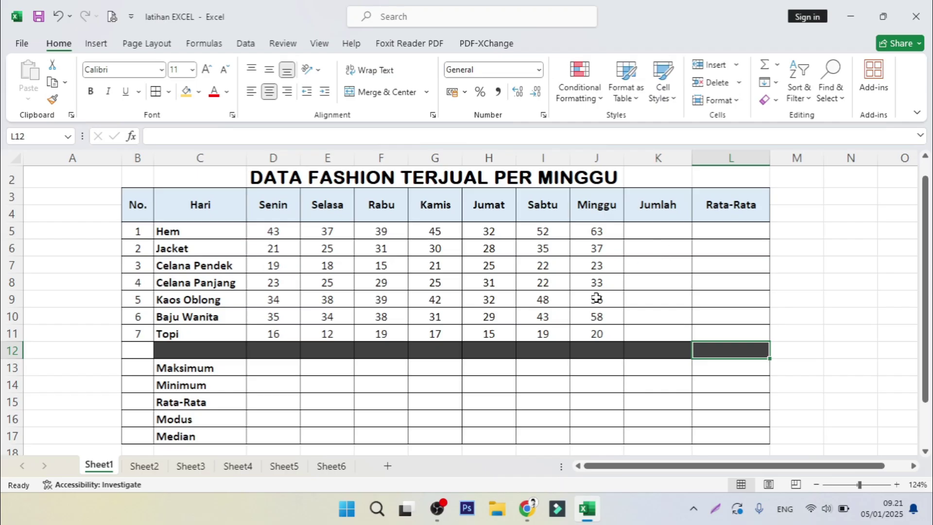
left_click(639, 234)
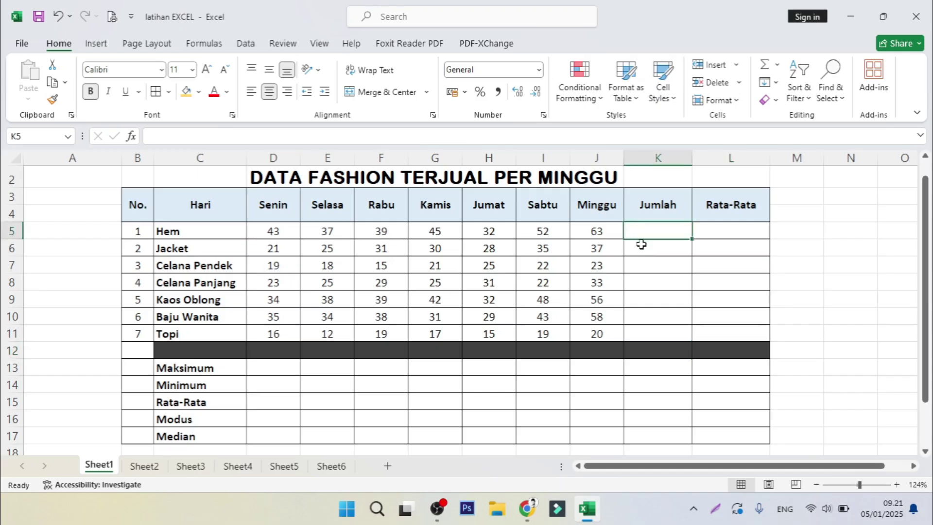
left_click(642, 247)
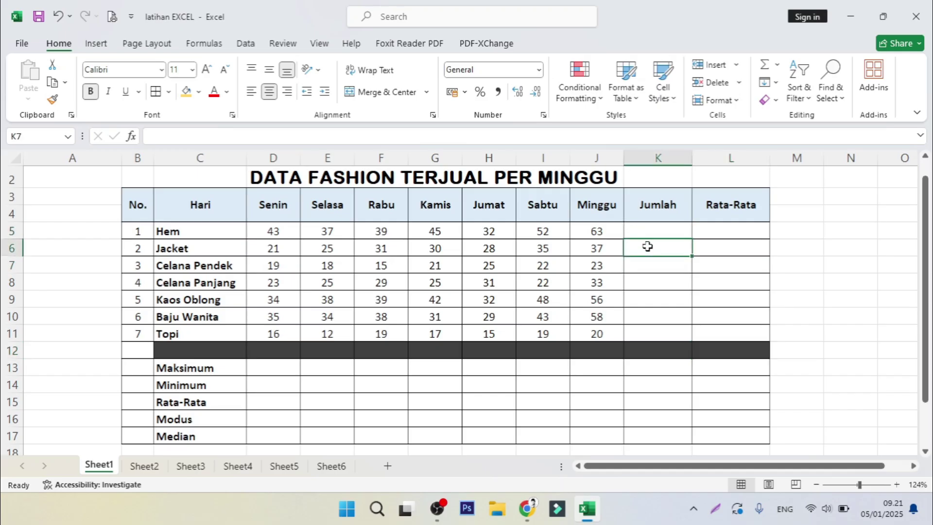
left_click(649, 232)
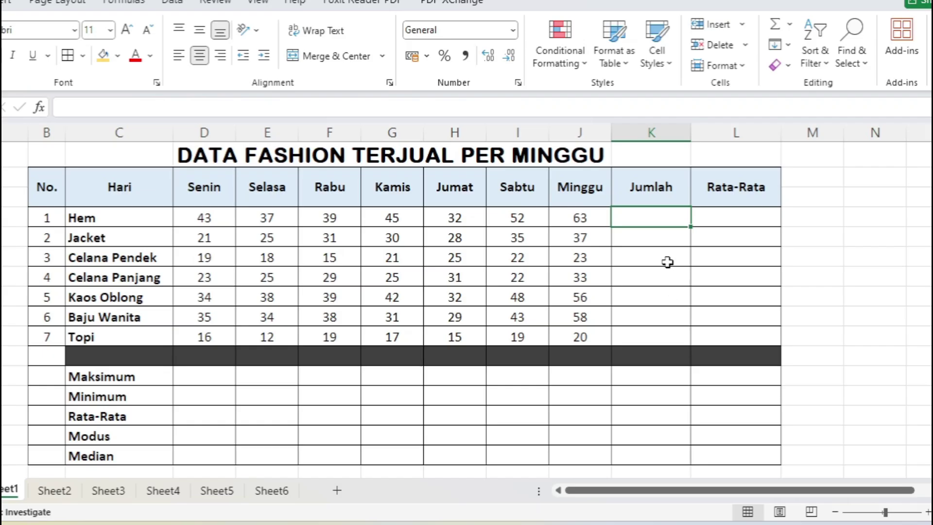
left_click(653, 238)
left_click(653, 218)
left_click(651, 233)
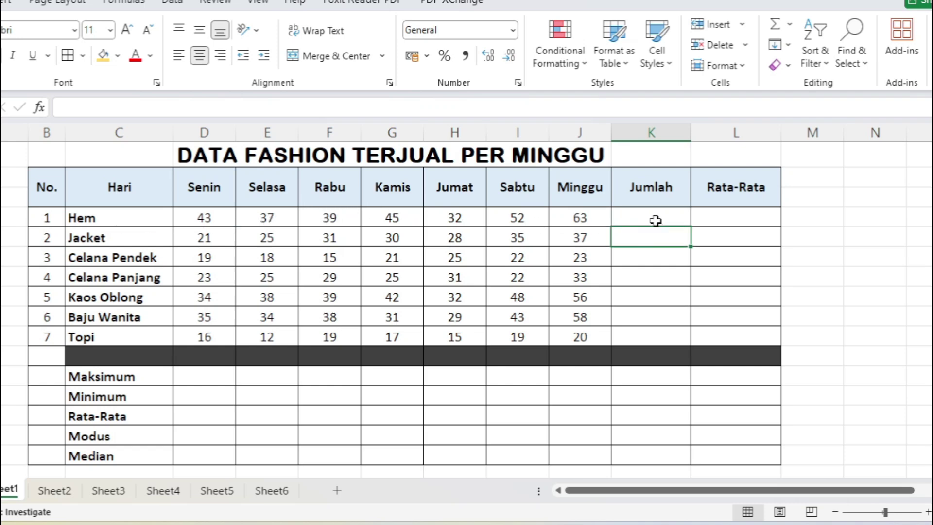
Total the Hem row's sales from Senin to Minggu in its Jumlah cell with the Sum function over D5:J5
left_click(655, 215)
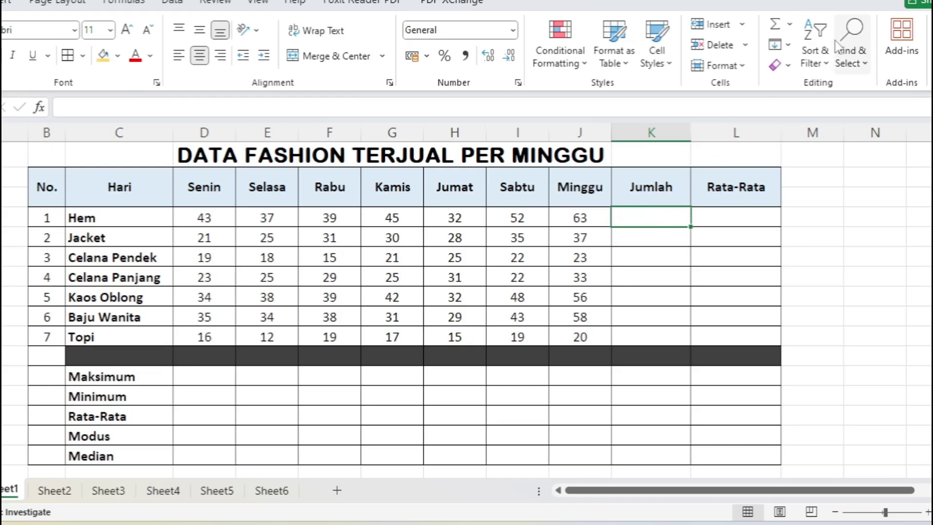
left_click(793, 27)
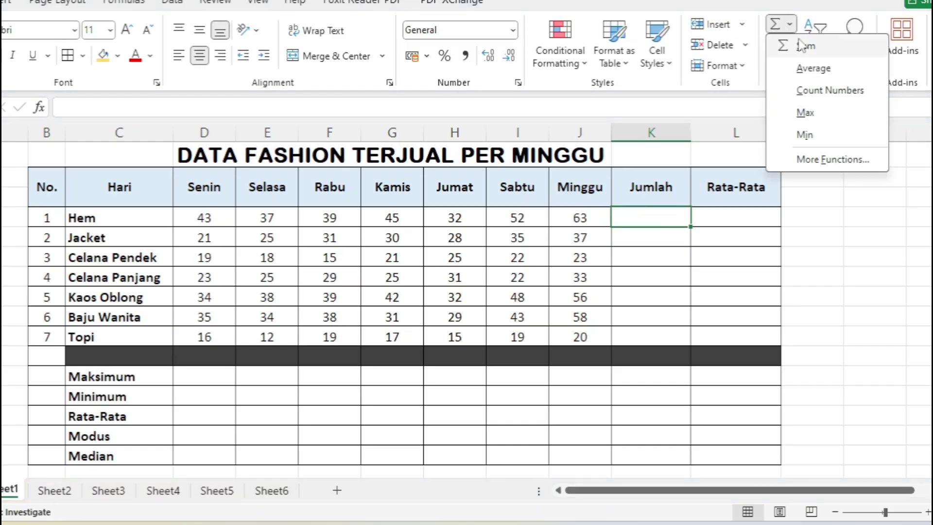
left_click(805, 46)
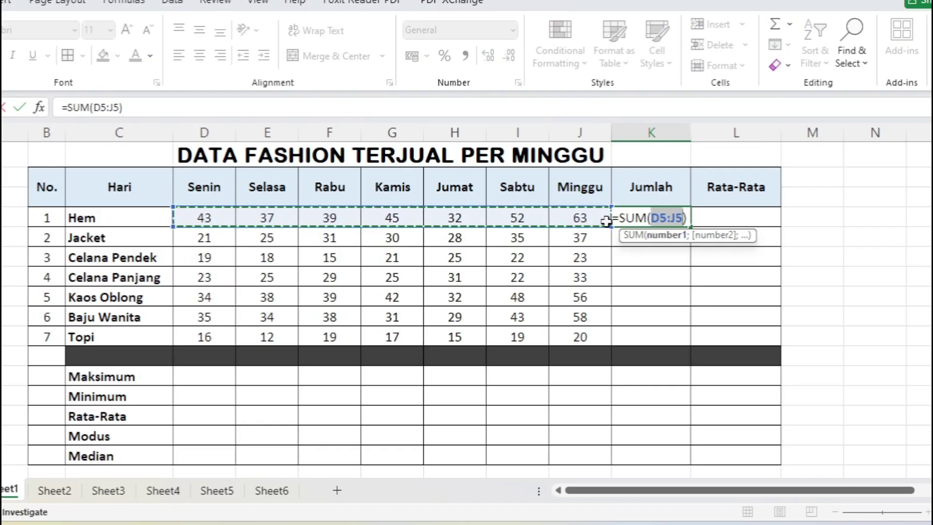
key("Return")
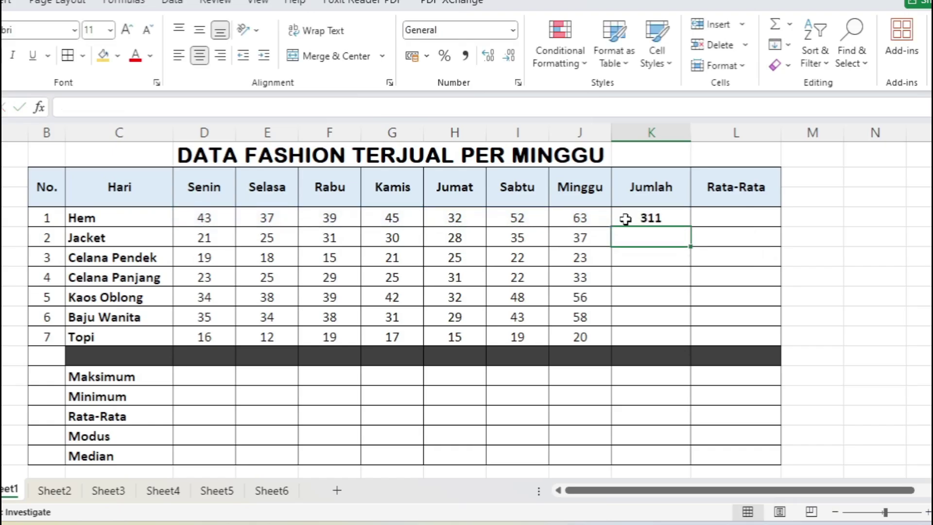
left_click(660, 219)
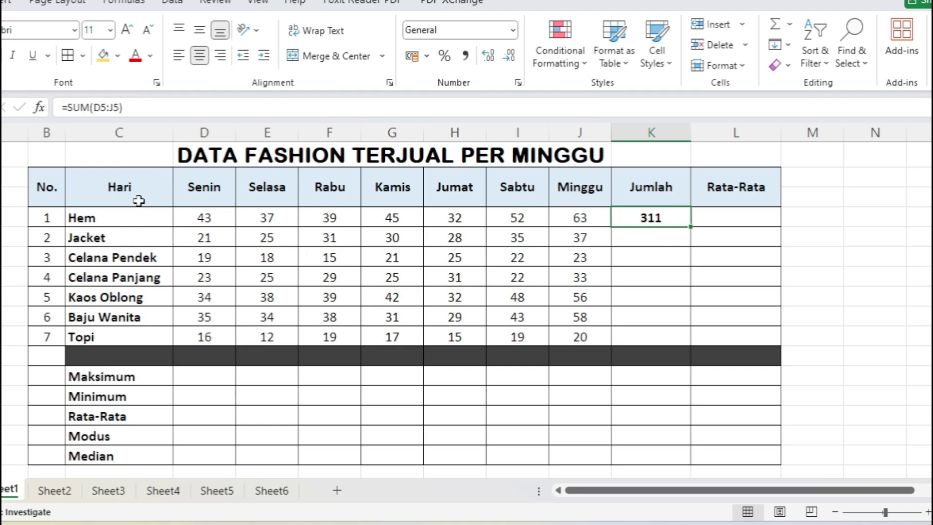
left_click(136, 237)
left_click(138, 254)
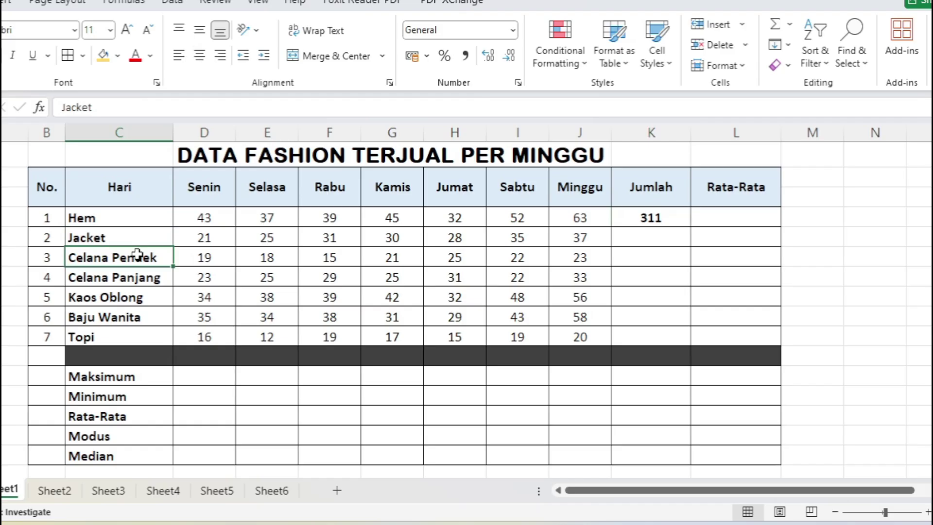
left_click(135, 275)
left_click(137, 298)
left_click(138, 316)
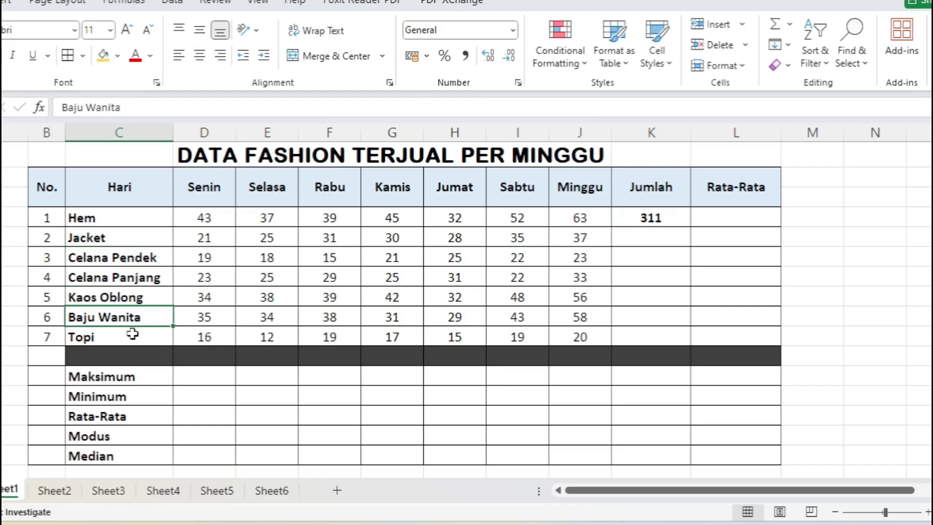
left_click(132, 334)
Copy the Hem row's Jumlah formula down through the Topi row (K5 to K11)
left_click(651, 217)
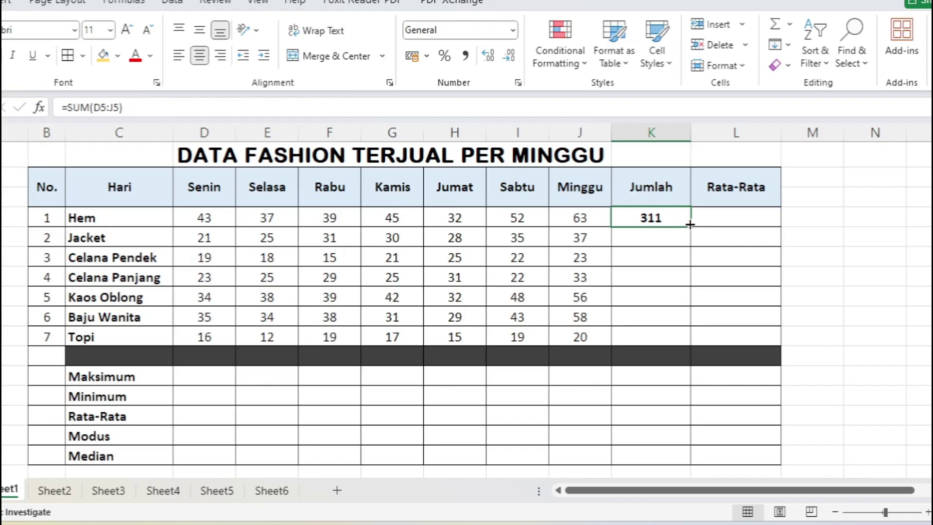
left_click_drag(691, 227, 692, 335)
left_click(700, 275)
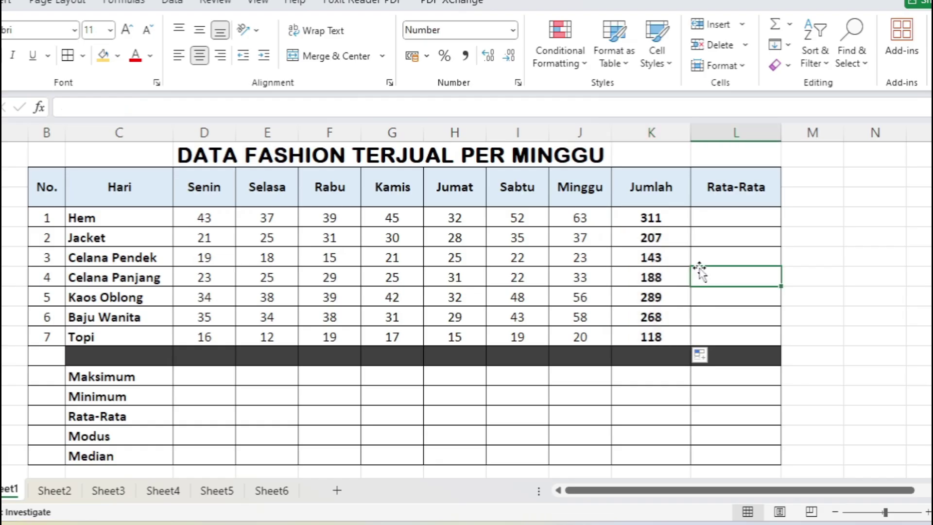
Check the copied SUM formulas in the Jumlah column for the product rows
left_click(674, 211)
left_click(675, 233)
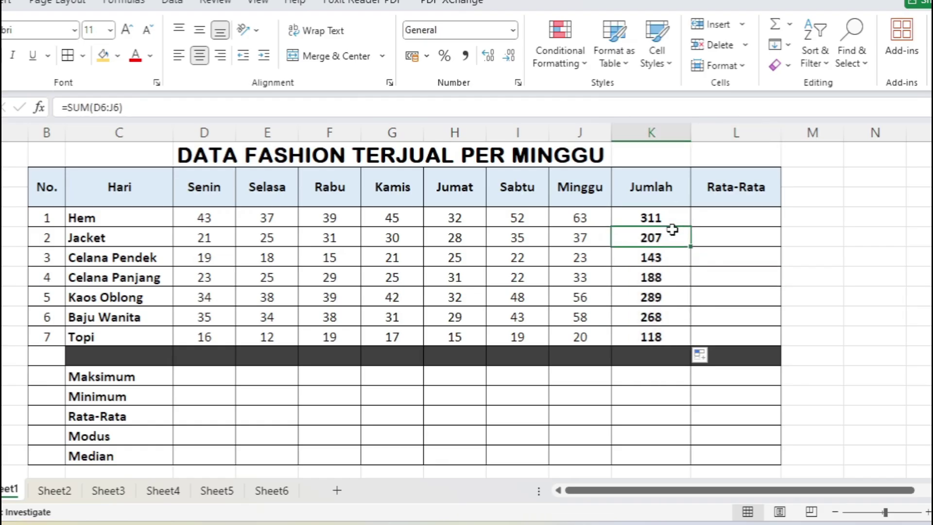
left_click(675, 261)
left_click(676, 277)
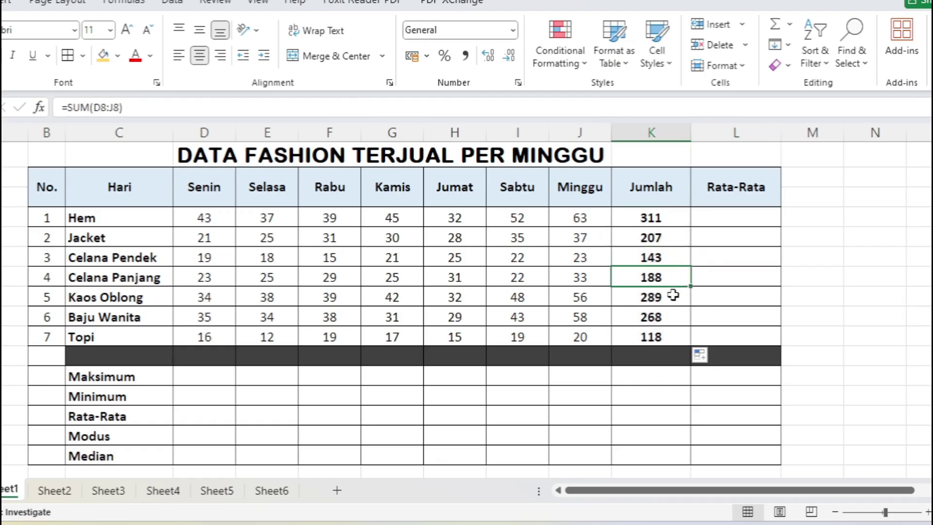
left_click(673, 295)
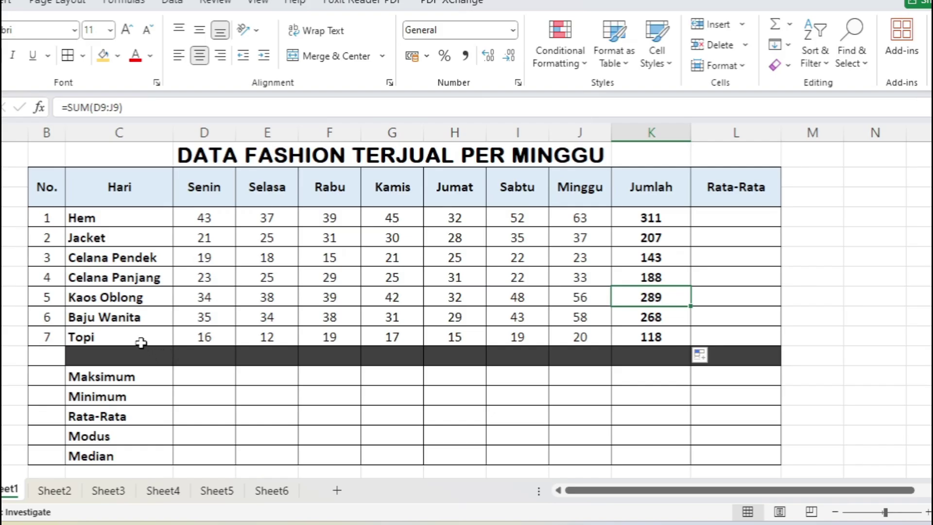
left_click(673, 336)
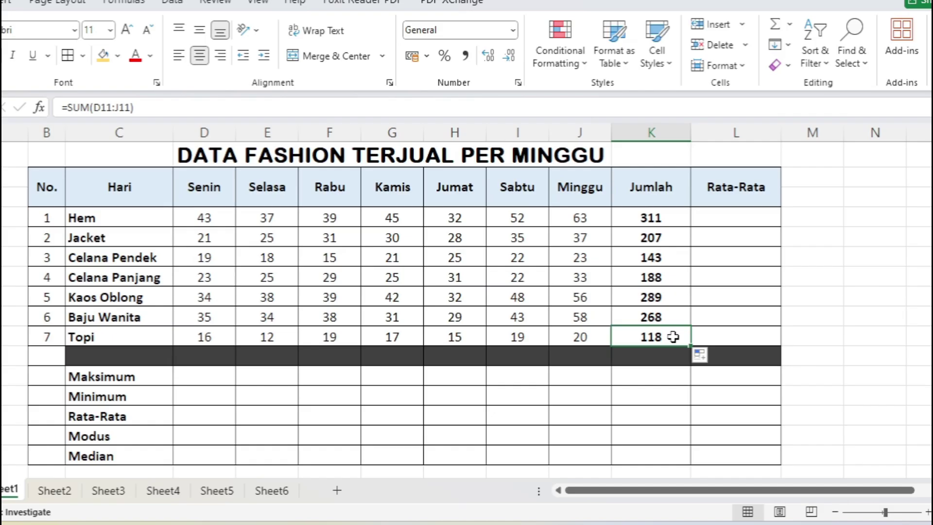
Calculate the Hem row's Rata-Rata with the Average function, limiting its range to the daily sales in D5:J5
left_click(725, 222)
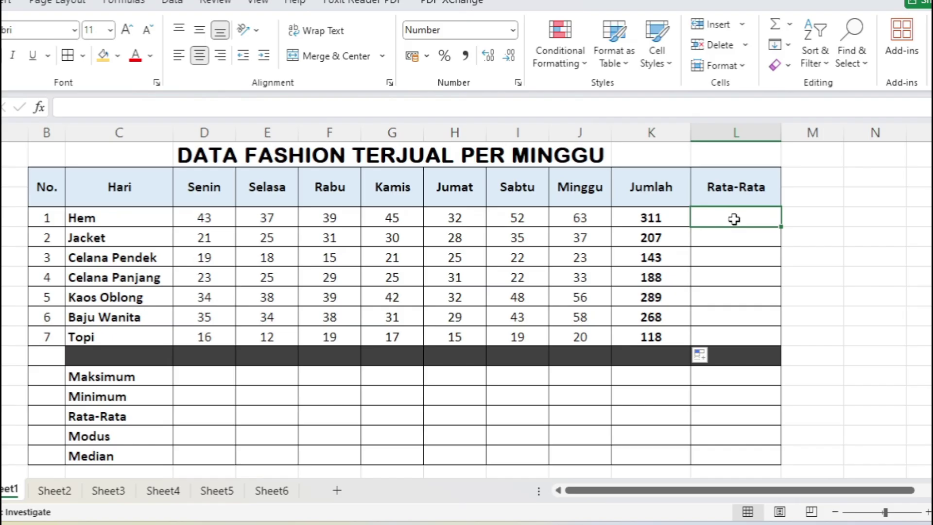
left_click(791, 25)
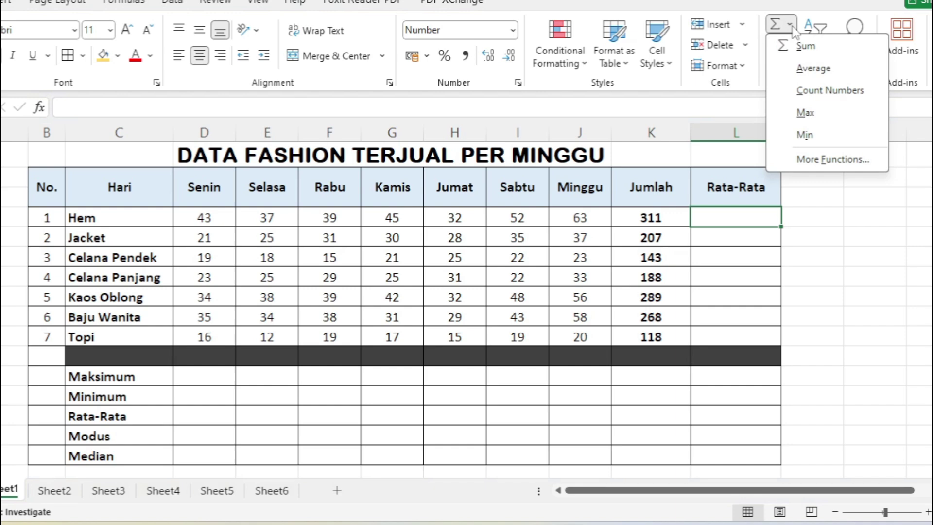
left_click(807, 71)
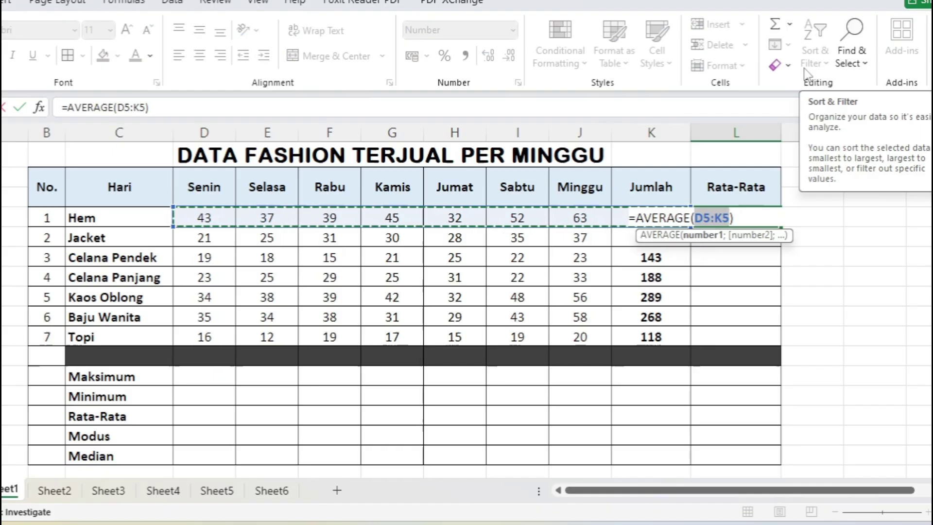
left_click(211, 217)
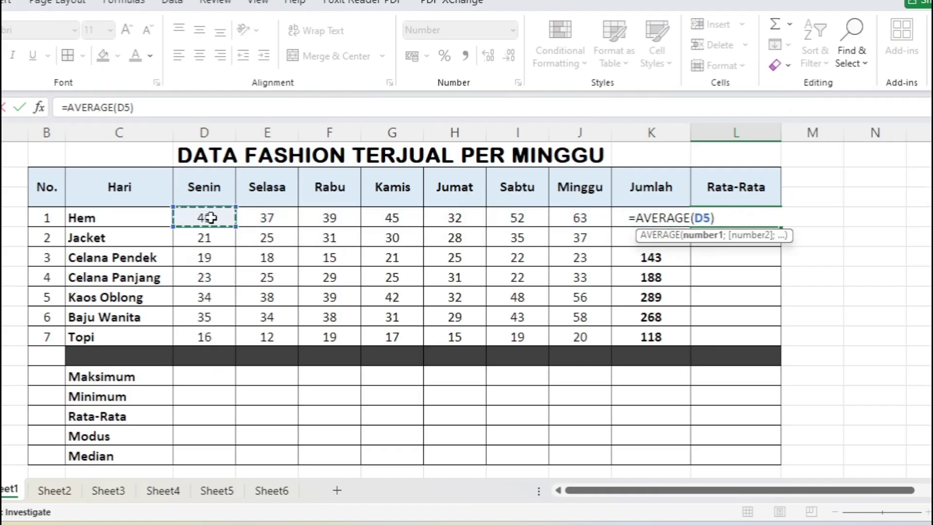
left_click_drag(210, 218, 563, 219)
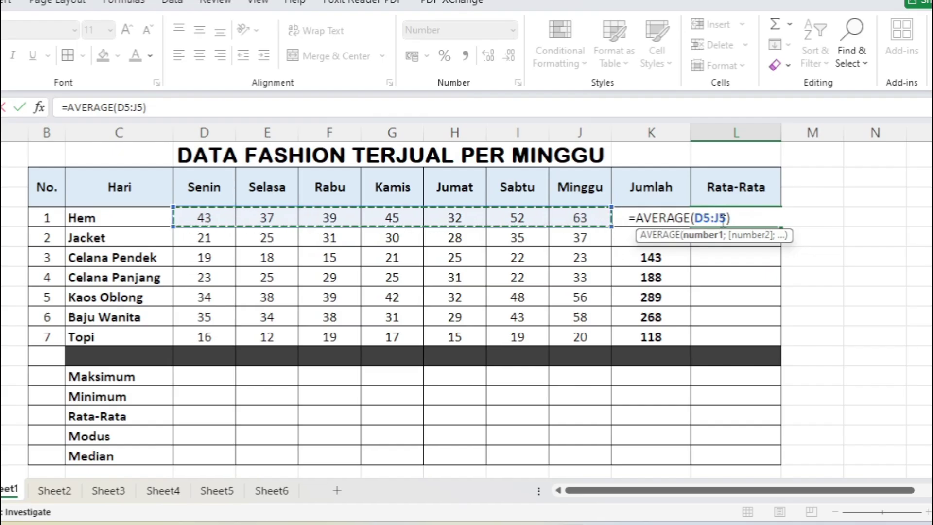
key("Return")
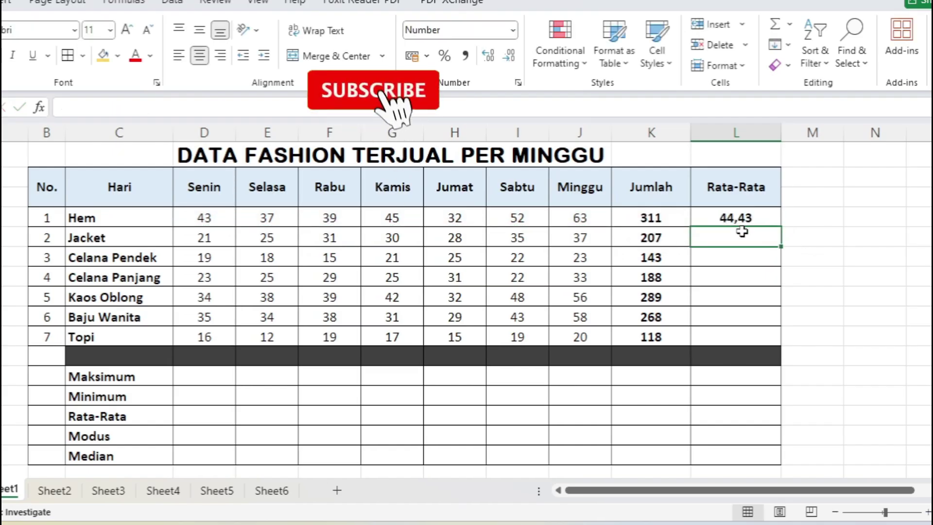
Copy the Hem row's Rata-Rata formula down through the Topi row (L5 to L11)
left_click(731, 216)
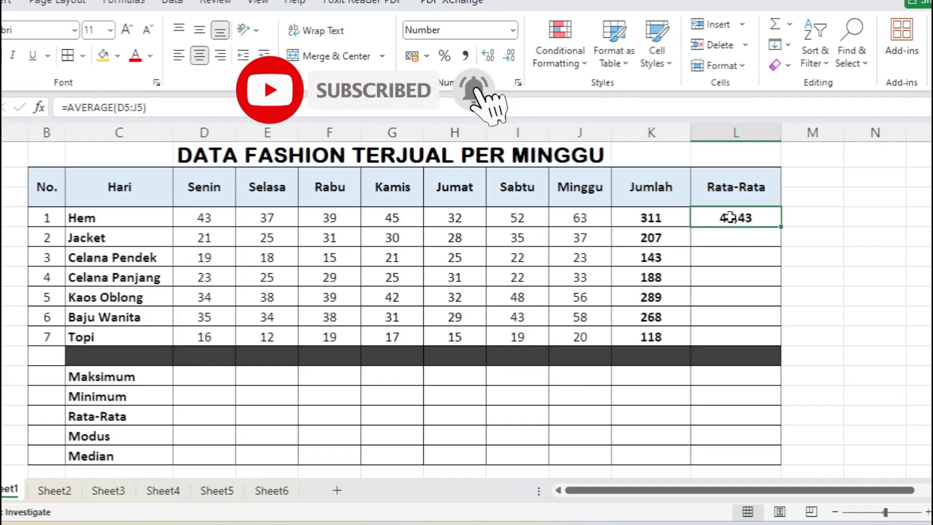
left_click(732, 237)
left_click(733, 218)
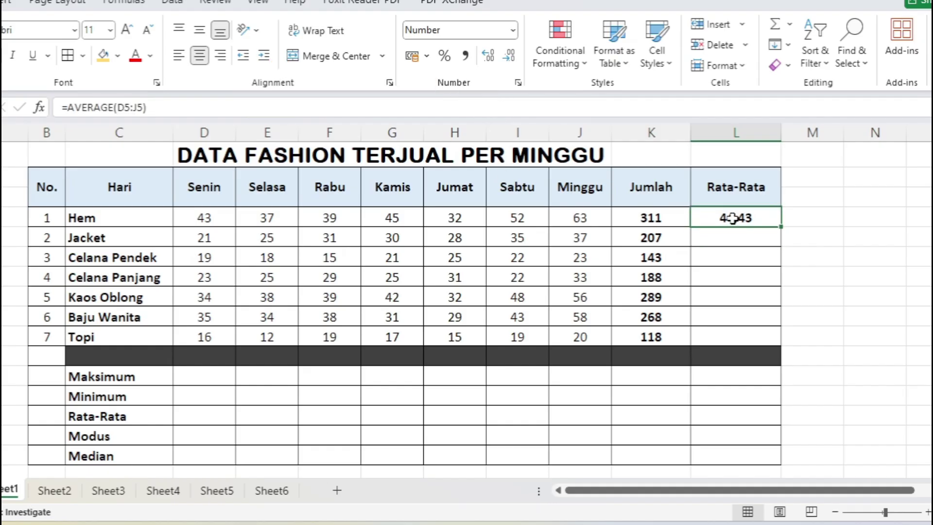
left_click(732, 238)
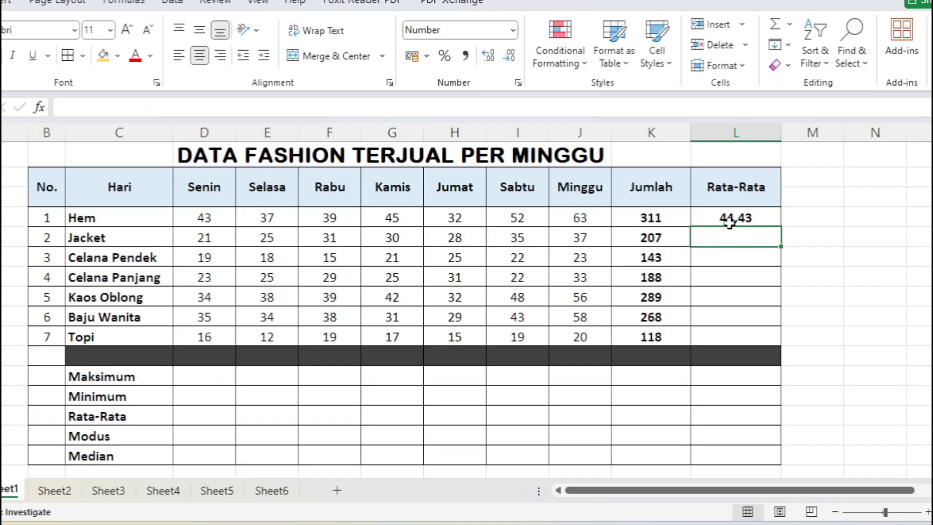
left_click(729, 220)
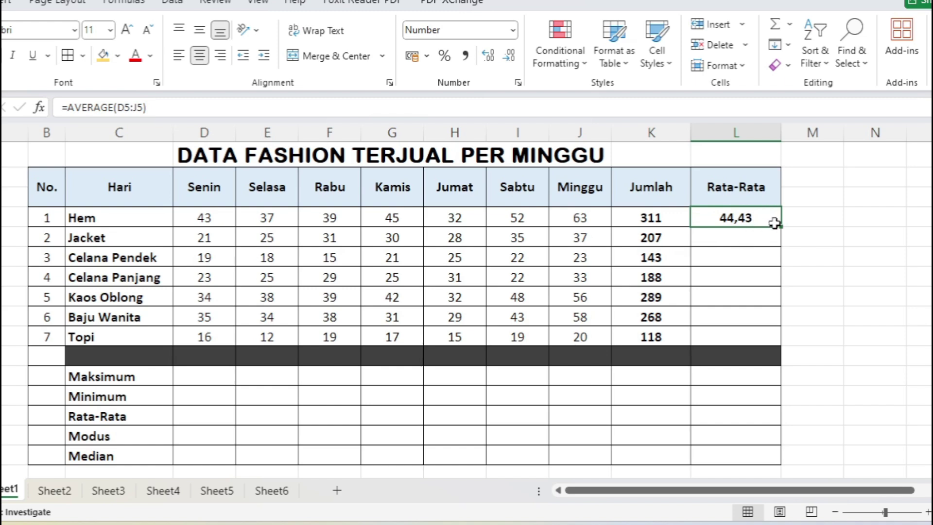
left_click_drag(780, 228, 768, 336)
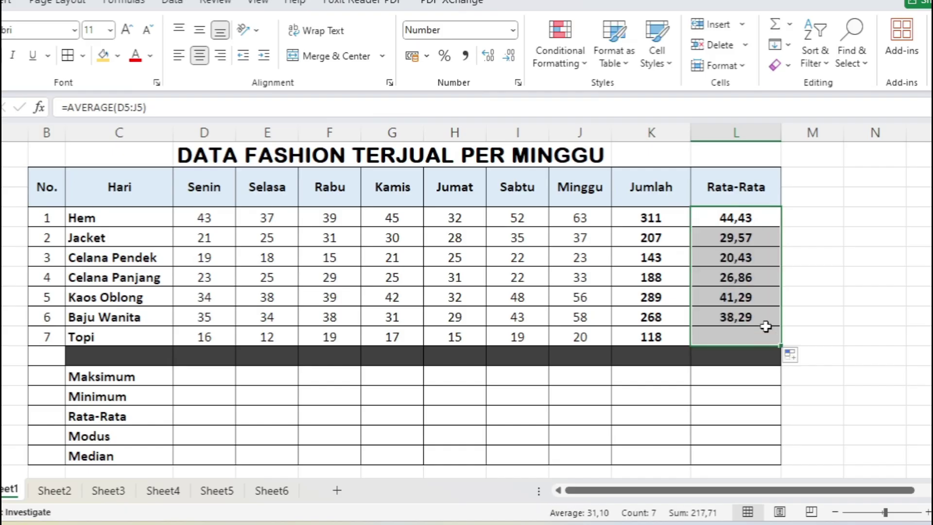
Check the copied AVERAGE formulas in the Rata-Rata column from Jacket down to Topi
left_click(701, 233)
left_click(722, 256)
left_click(729, 275)
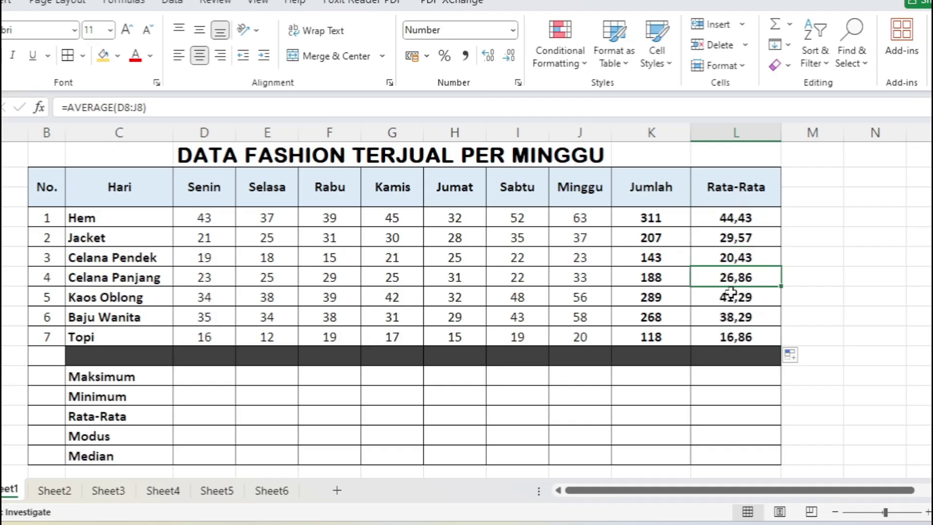
left_click(732, 296)
left_click(733, 316)
left_click(736, 330)
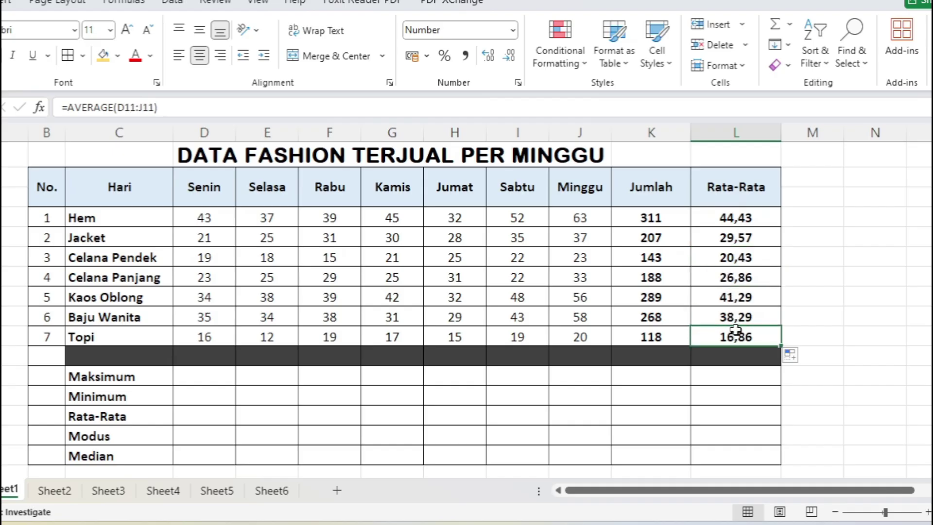
left_click(89, 243)
left_click(745, 242)
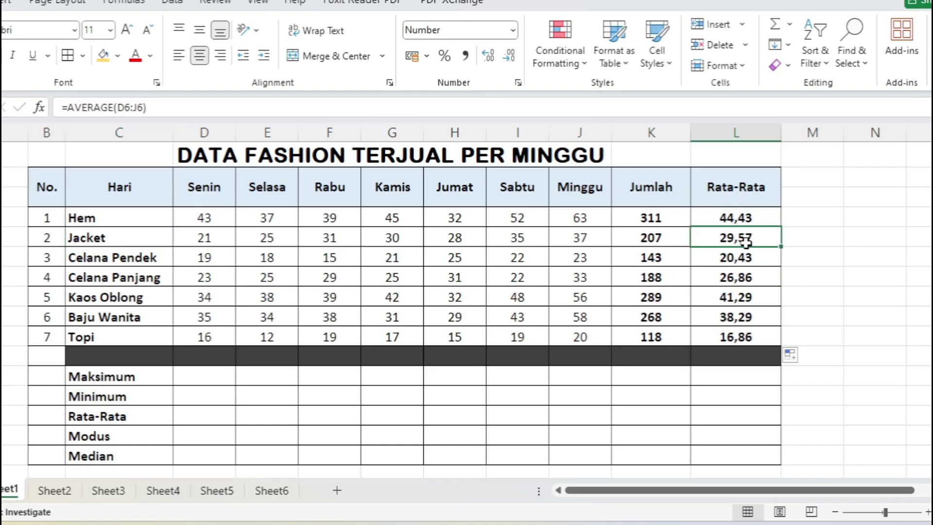
left_click(740, 261)
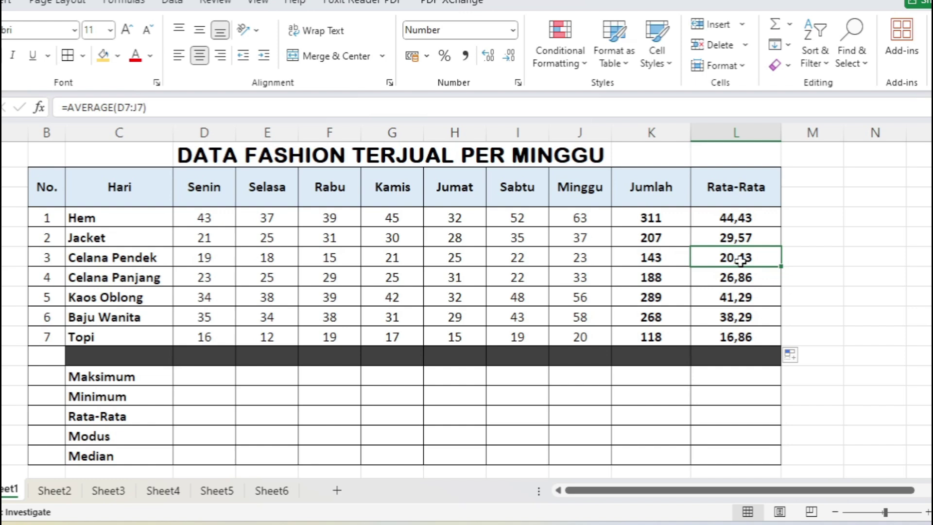
Review the Senin sales figures for each product from Hem down to Topi
left_click(193, 377)
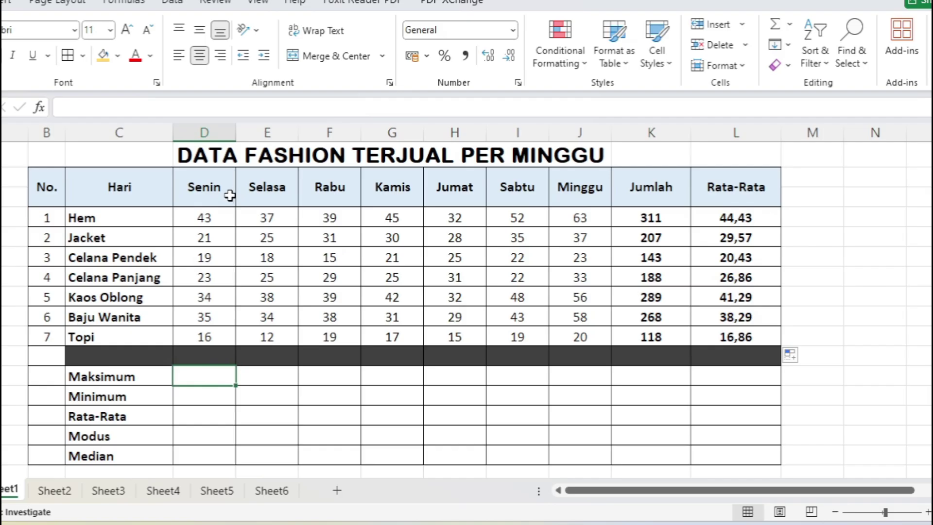
left_click(214, 213)
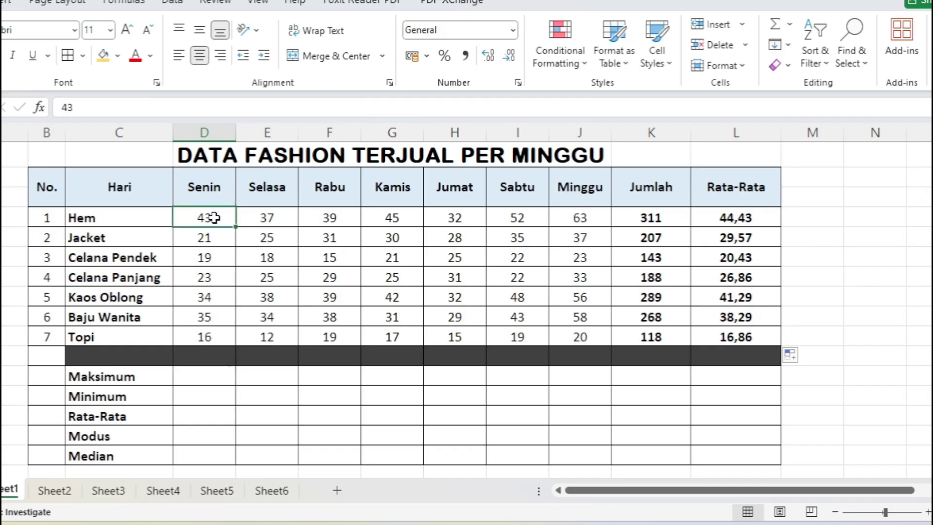
left_click(215, 234)
left_click(214, 254)
left_click(215, 279)
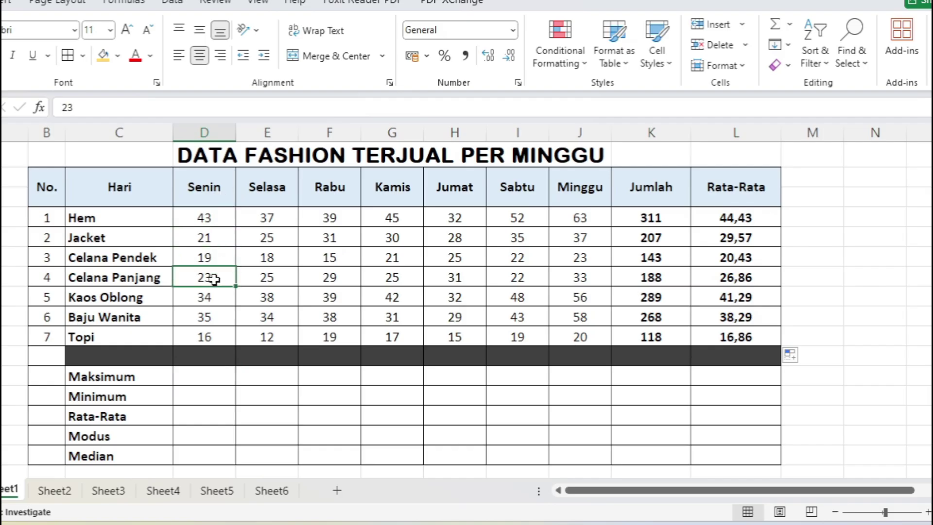
left_click(212, 300)
left_click(210, 319)
left_click(204, 339)
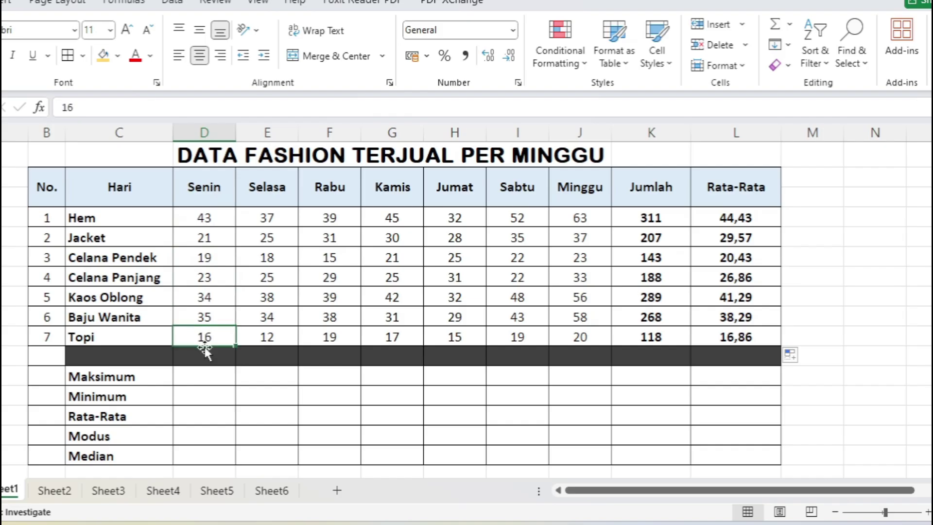
Calculate Senin's Maksimum in D13 with the MAX function over the product sales in D5:D11
left_click(202, 377)
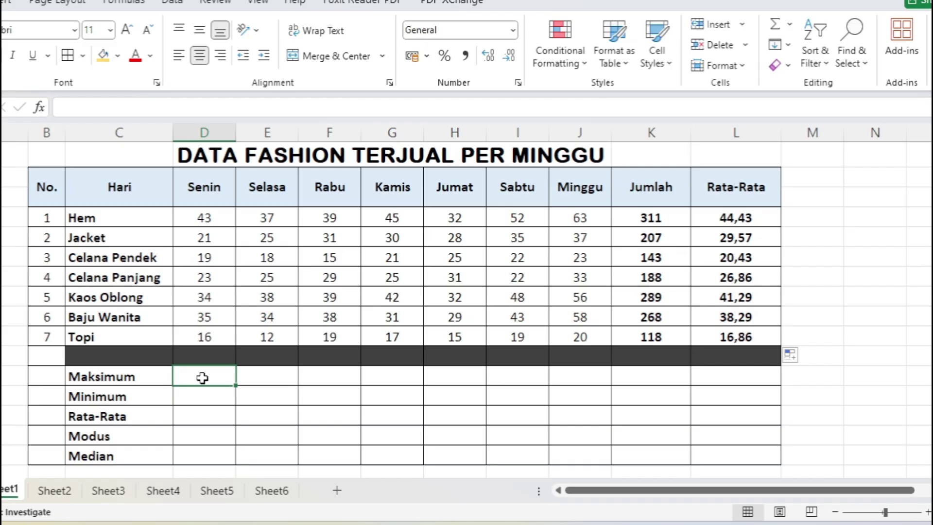
type("=")
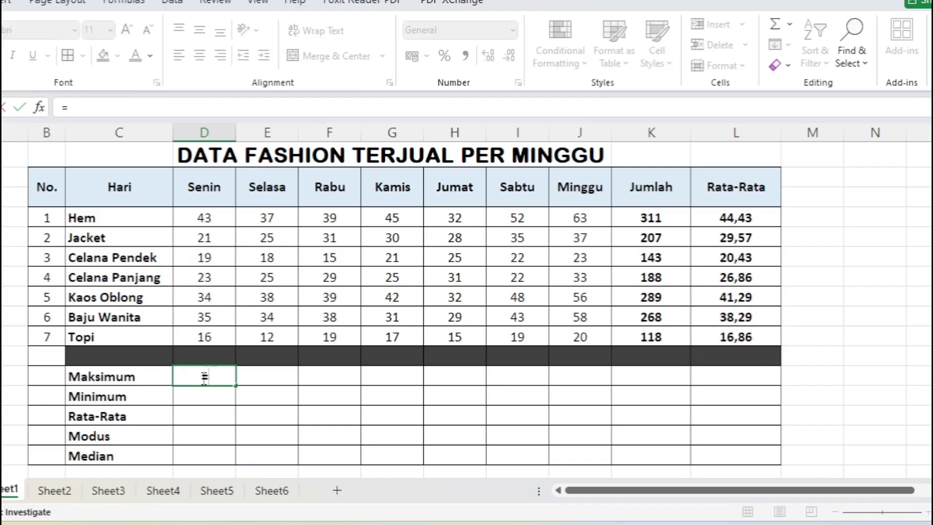
type("max")
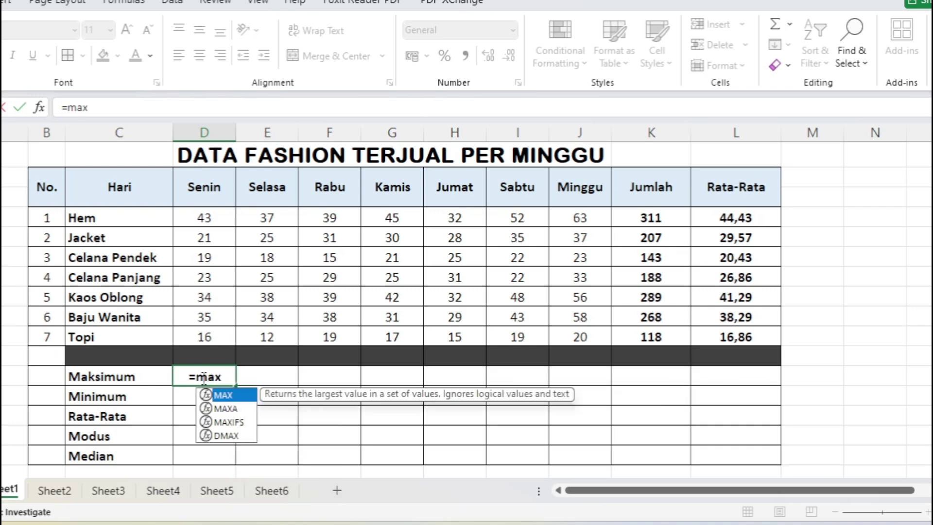
double_click(218, 397)
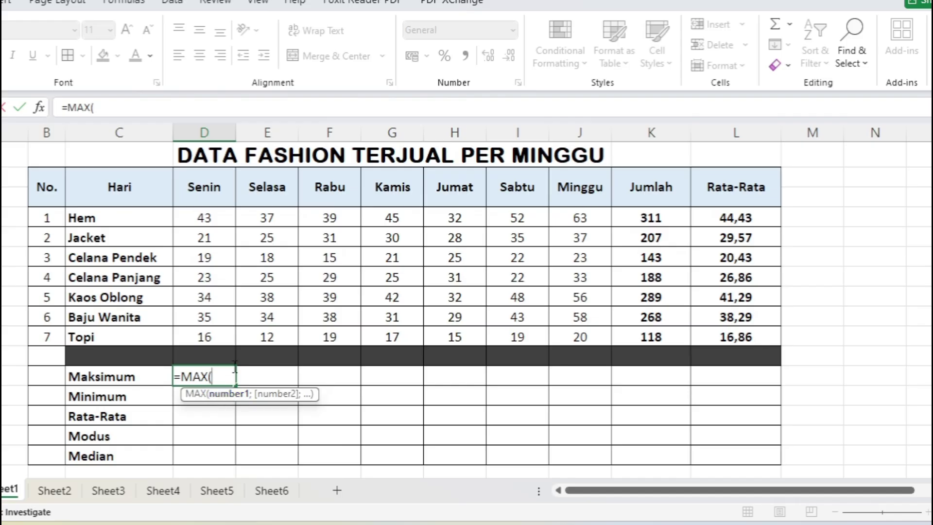
left_click_drag(209, 212, 202, 333)
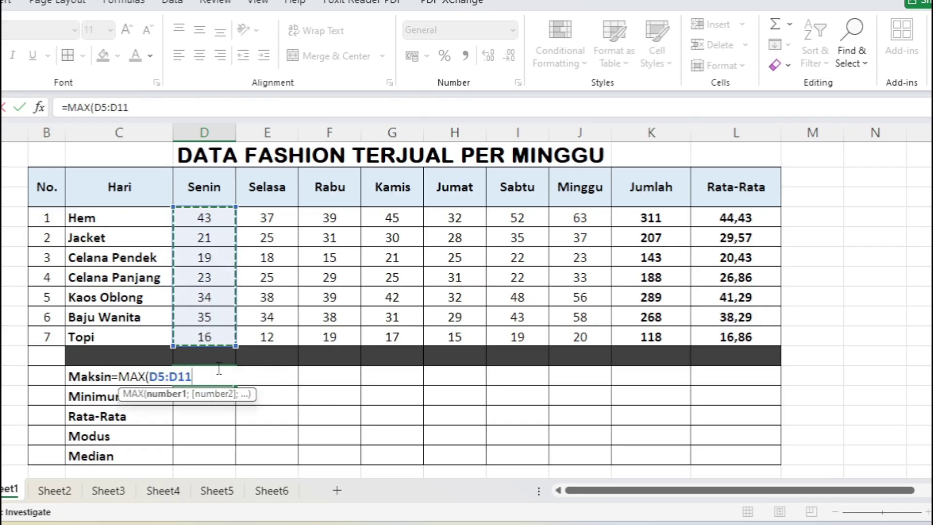
type(")")
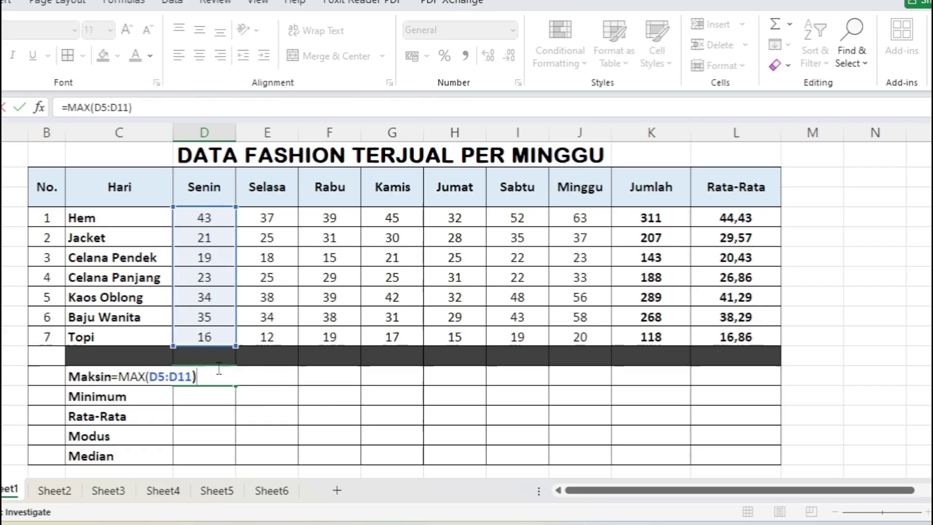
key("Return")
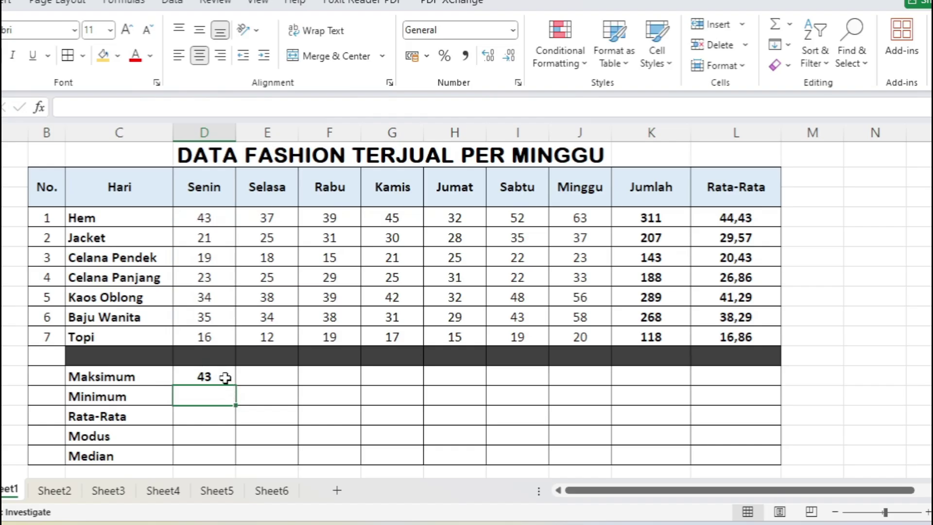
Check Senin's Maksimum against the Hem row's Senin sales and copy its formula across the other days through Minggu (D13 to J13)
left_click(225, 377)
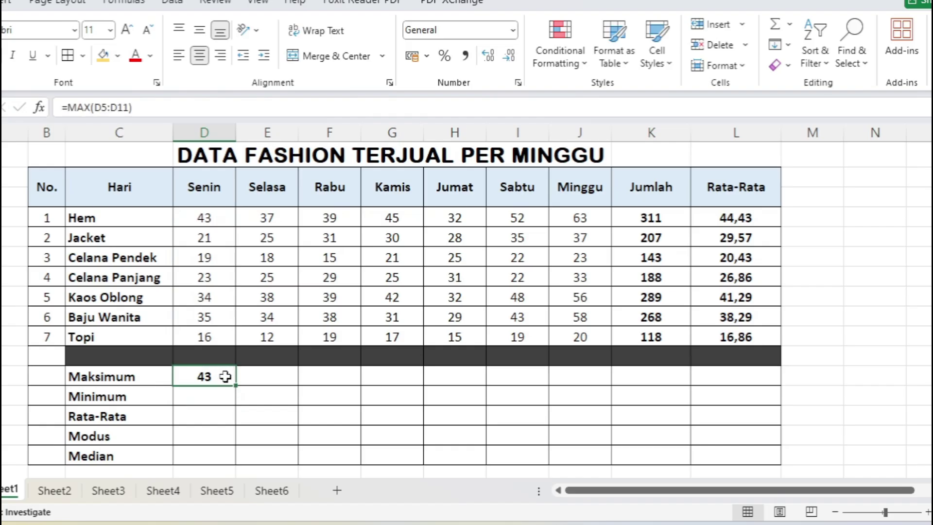
left_click(219, 216)
left_click(90, 215)
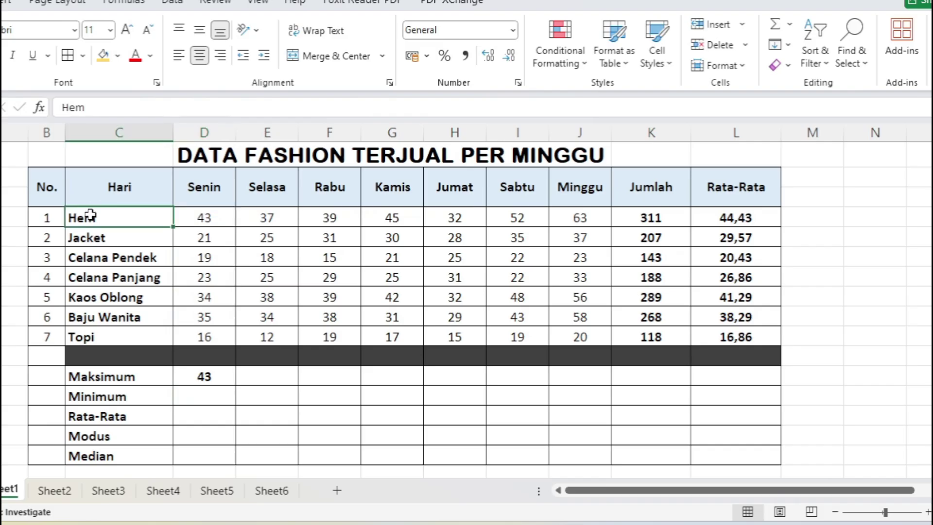
left_click(204, 216)
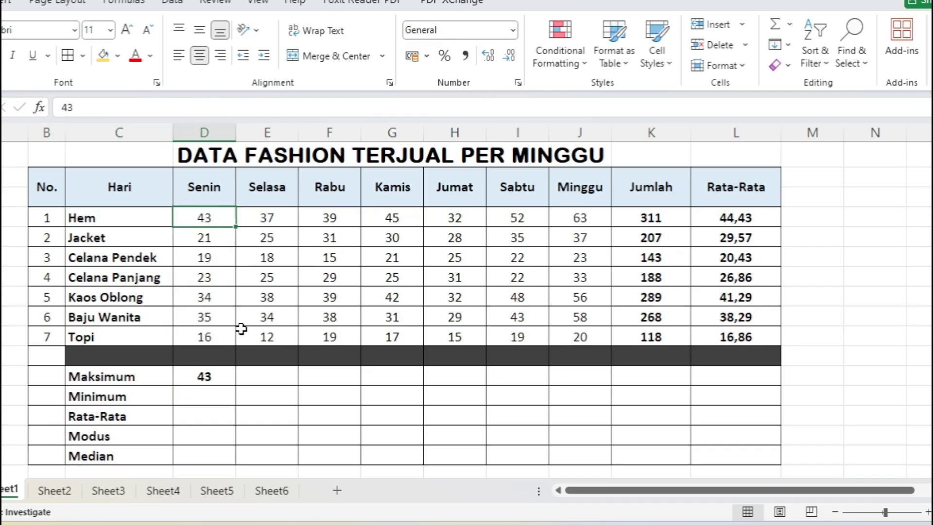
left_click(215, 380)
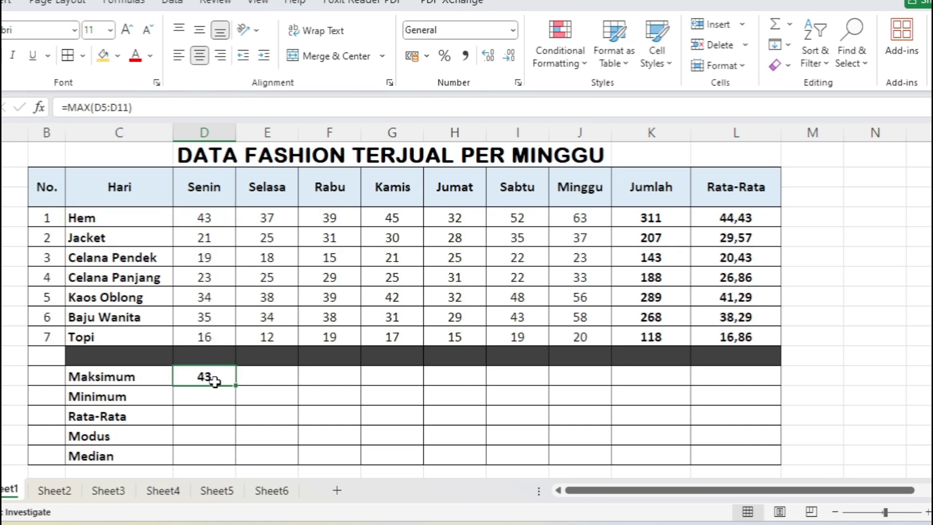
left_click(273, 377)
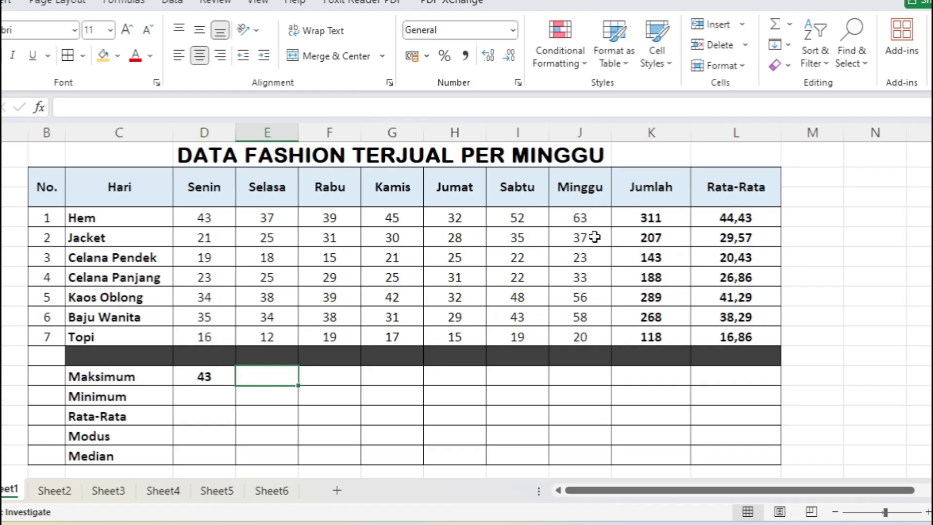
left_click(594, 379)
left_click(215, 374)
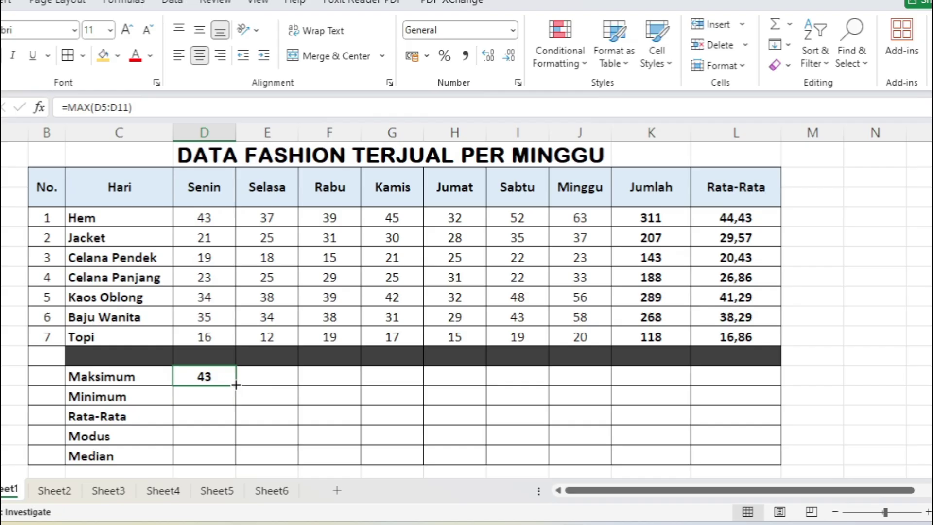
left_click_drag(235, 385, 593, 389)
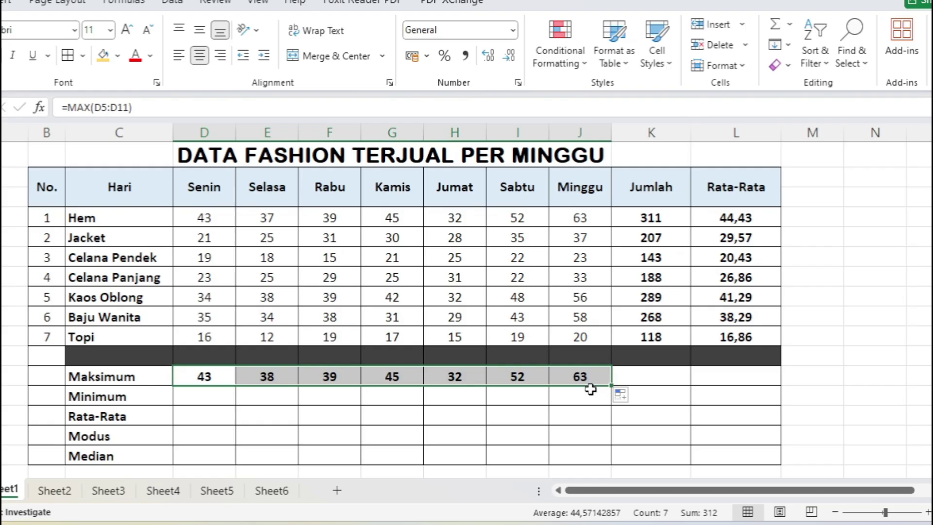
left_click(582, 399)
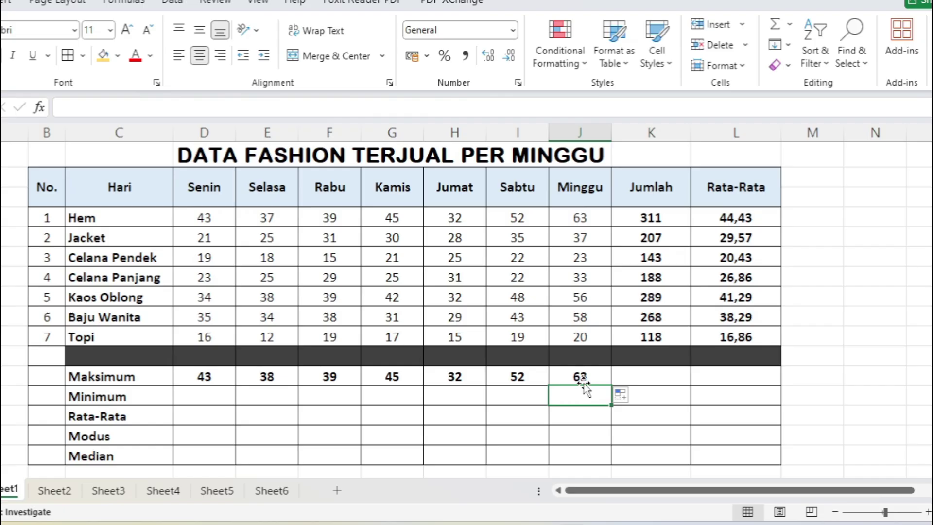
Calculate Senin's Minimum in D14 with the MIN function over the product sales in D5:D11
left_click(205, 399)
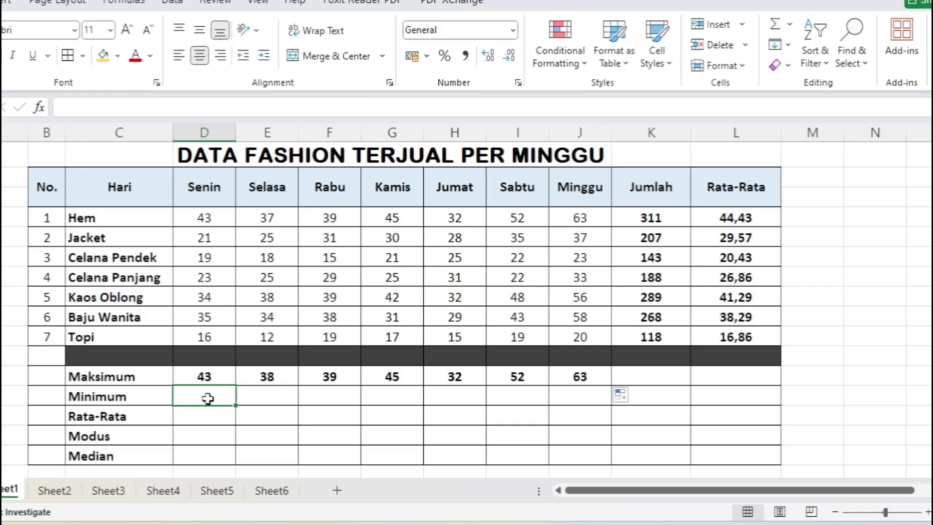
type("=")
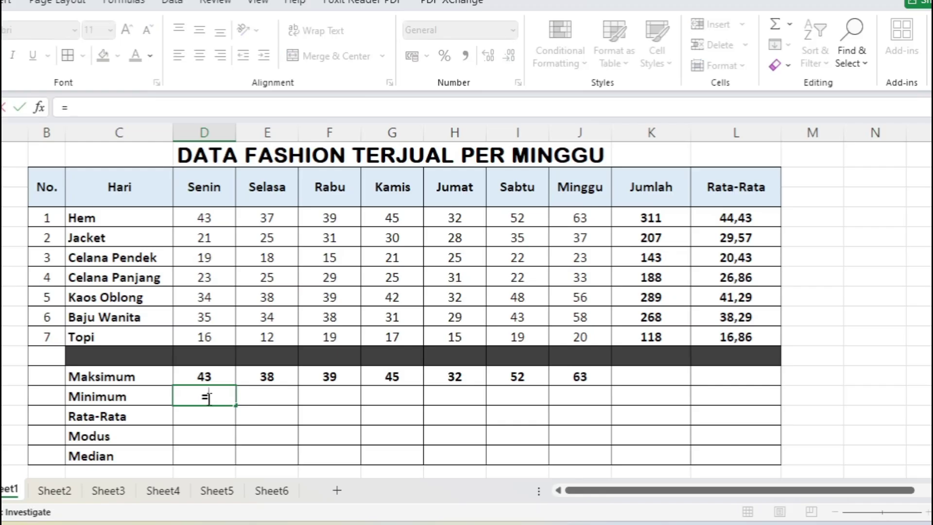
type("min")
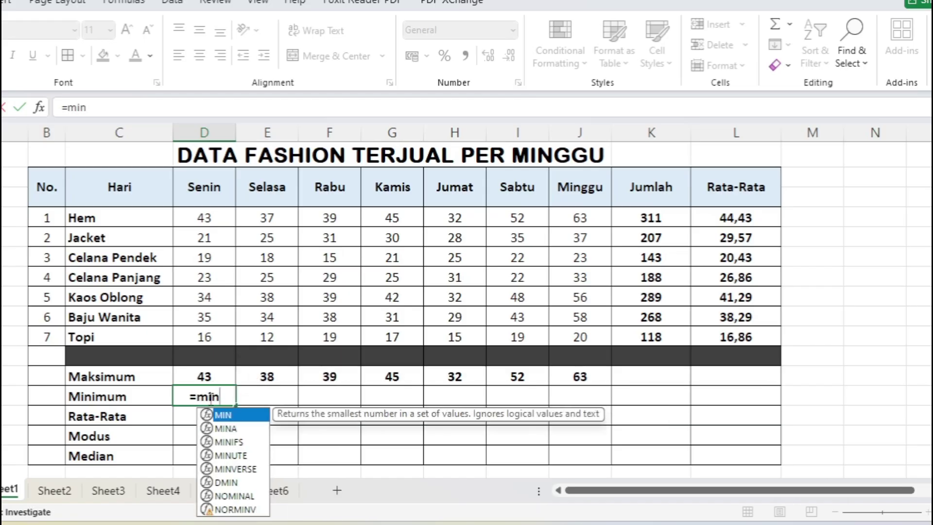
double_click(227, 416)
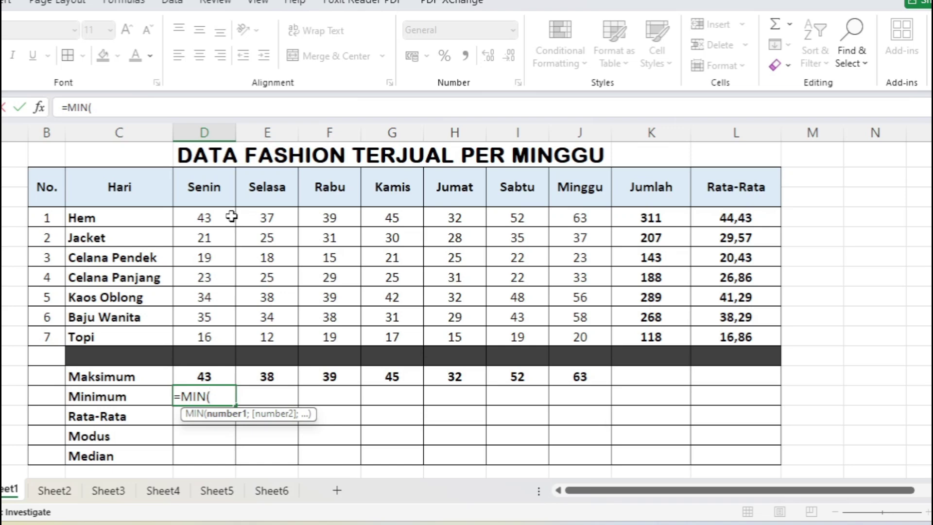
left_click_drag(232, 218, 233, 335)
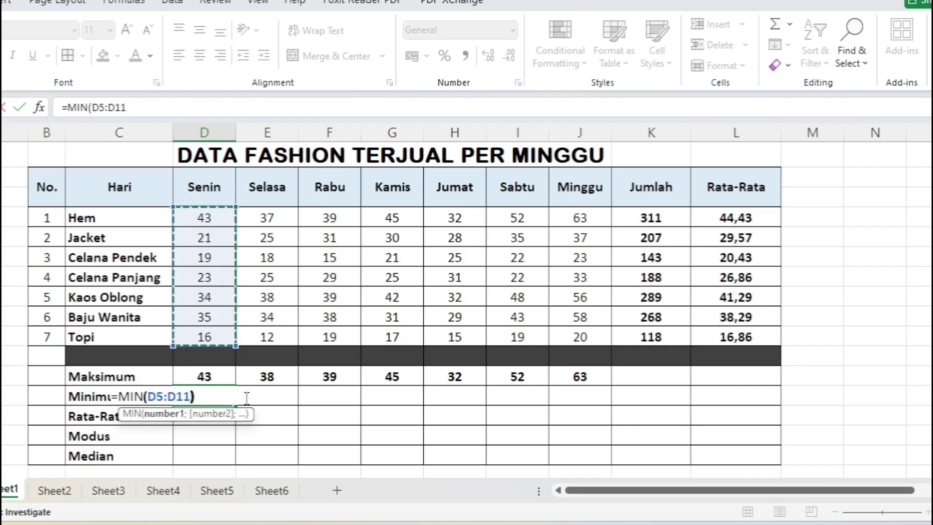
type(")")
key("Return")
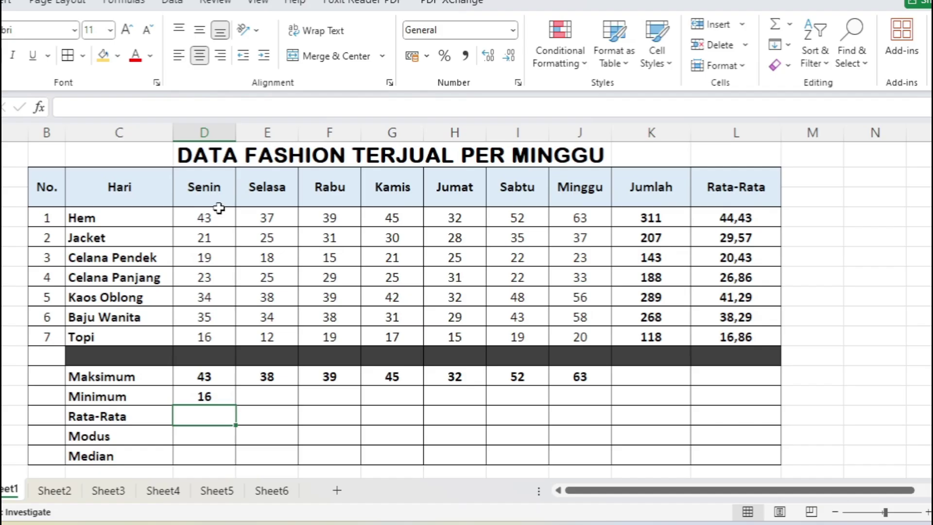
Check Senin's Minimum against the Topi row's Senin sales and copy its formula across the other days through Minggu (D14 to J14)
left_click_drag(218, 217, 218, 335)
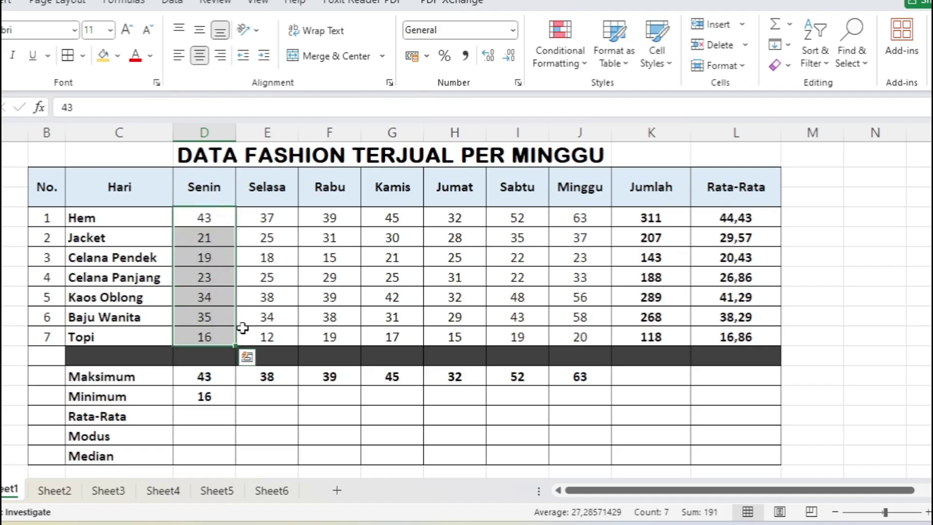
left_click(221, 395)
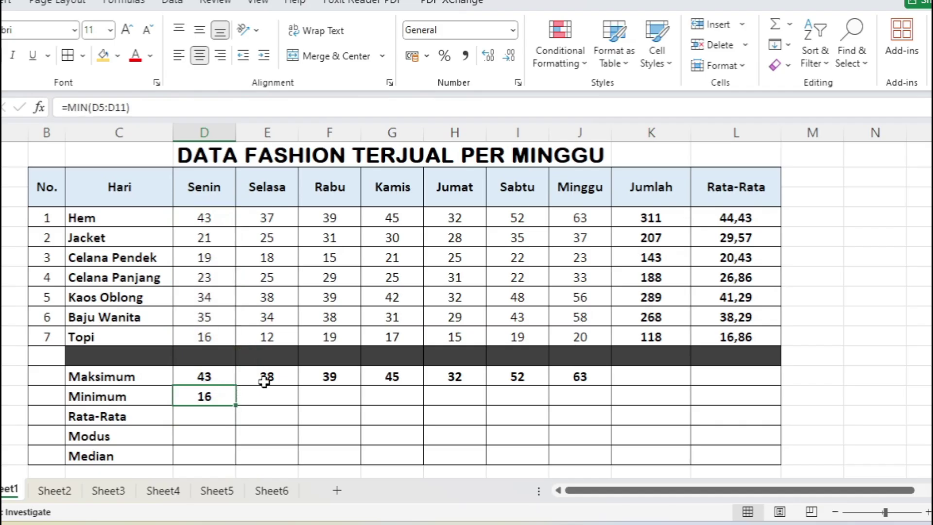
left_click(208, 337)
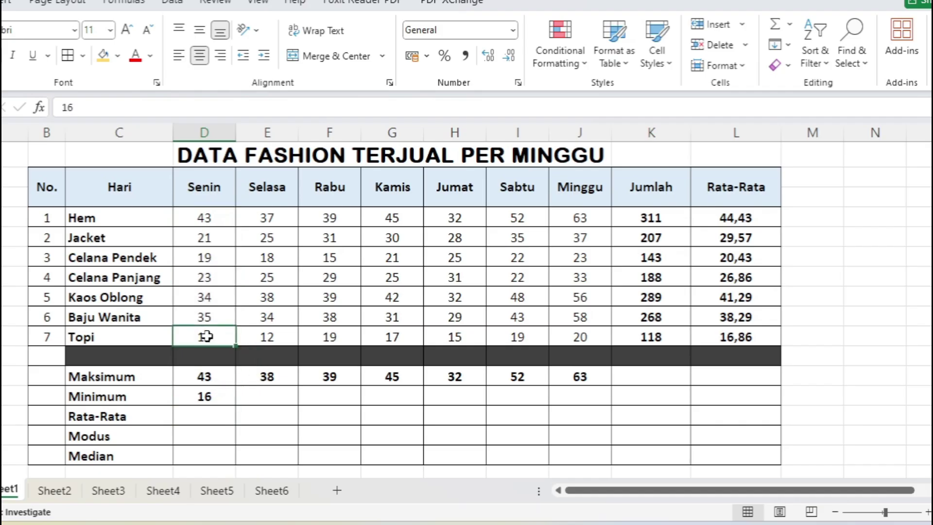
left_click(221, 397)
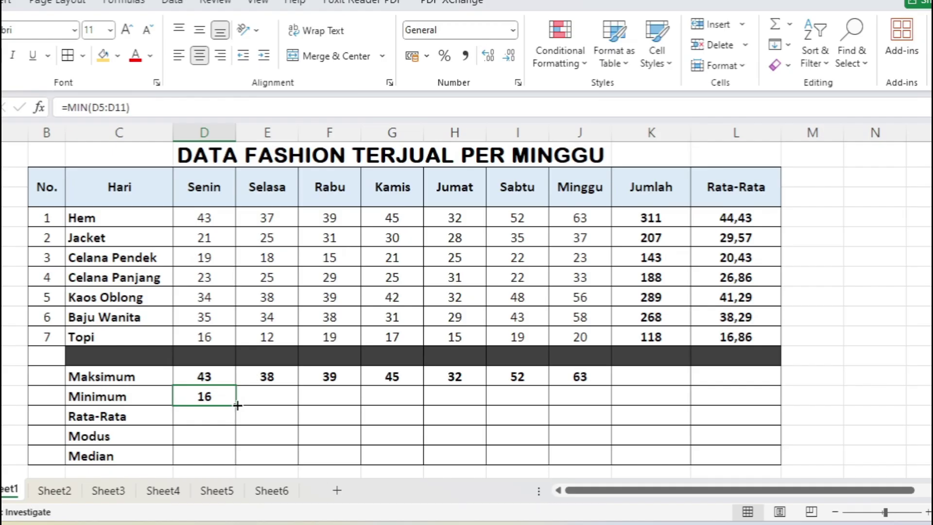
left_click_drag(237, 404, 584, 411)
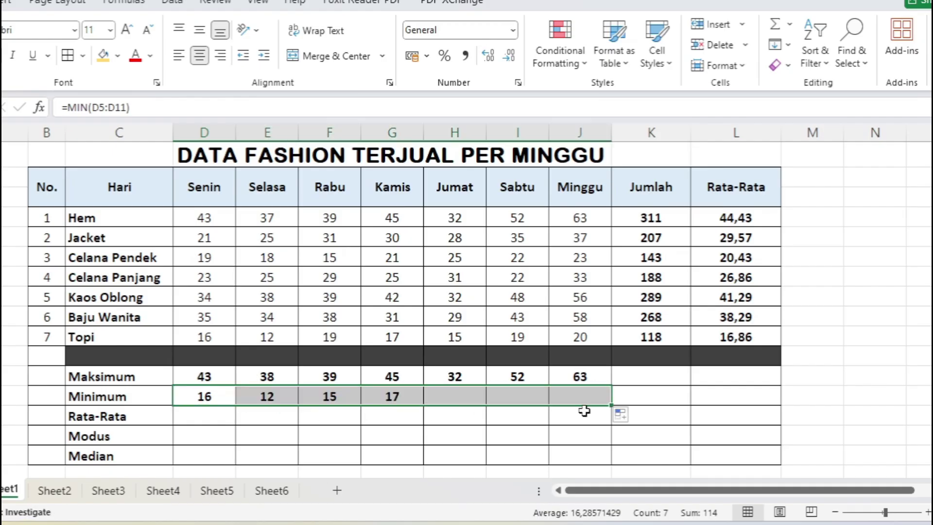
Check the copied MIN formulas from Senin to Kamis and for Sabtu, along with Kamis's MAX formula
left_click(221, 399)
left_click(258, 398)
left_click(330, 397)
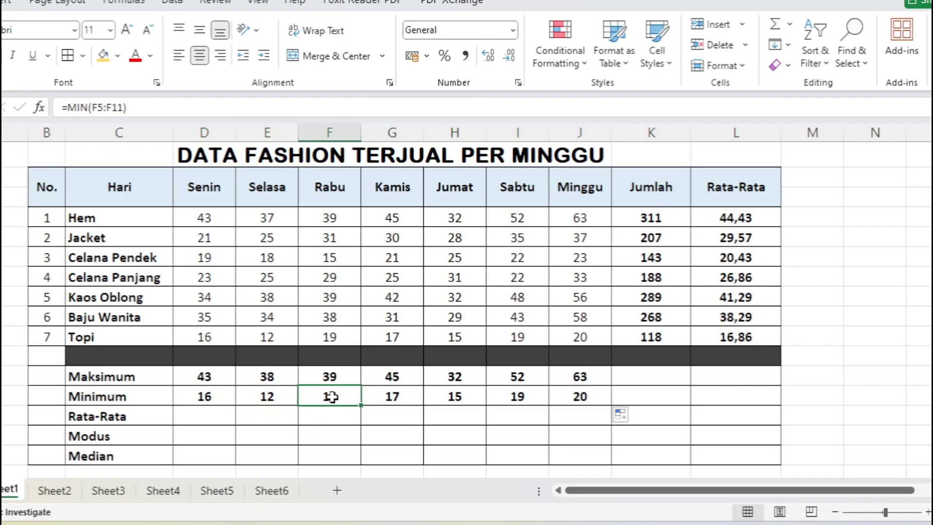
left_click(405, 405)
left_click(396, 189)
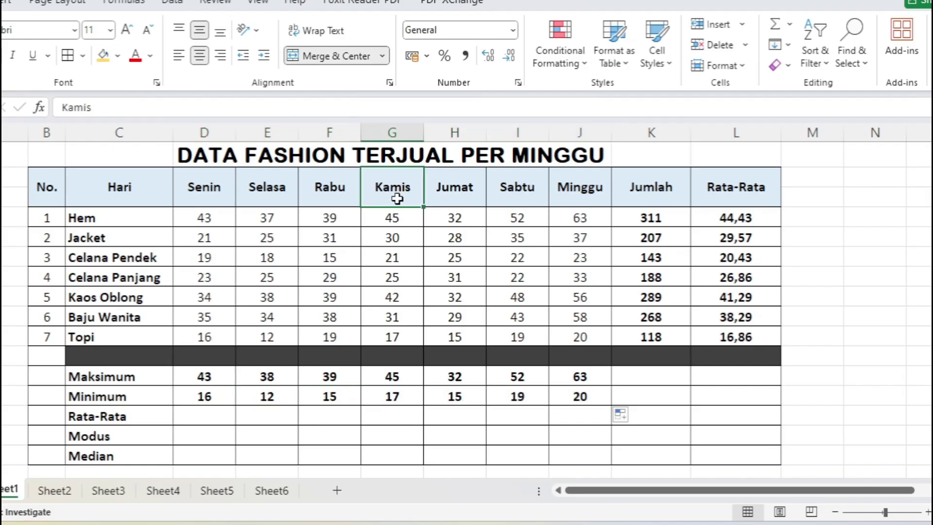
left_click(391, 401)
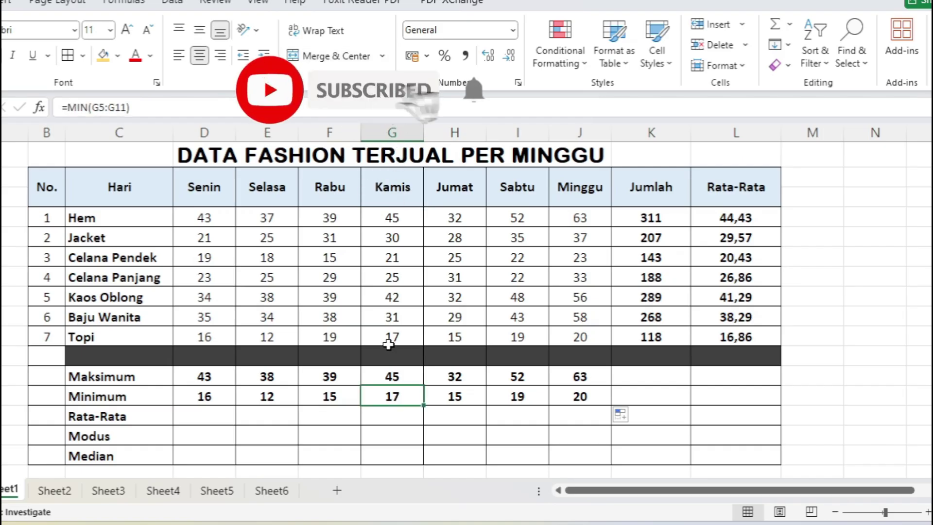
left_click(404, 376)
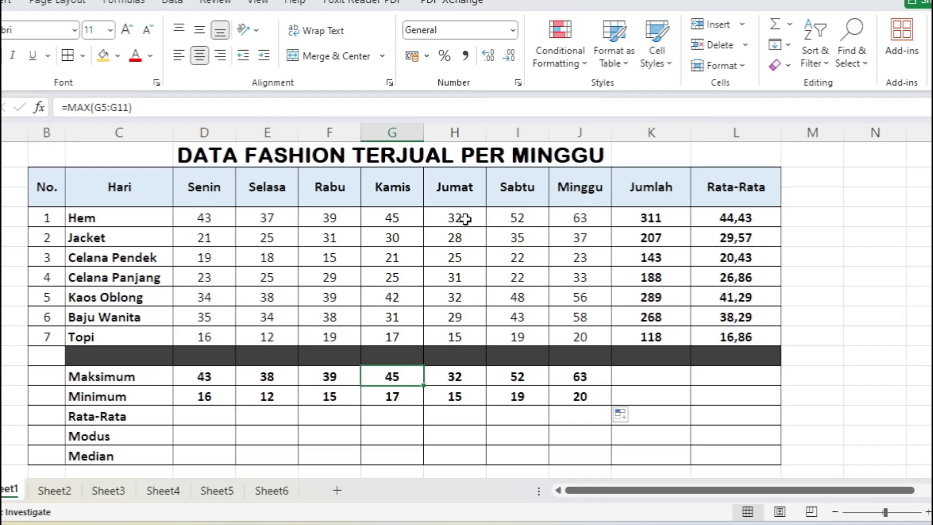
left_click(516, 401)
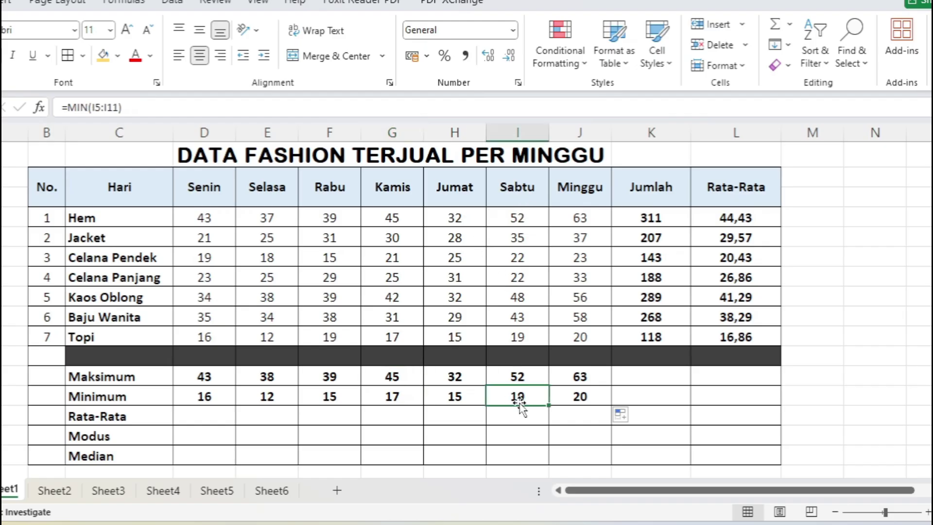
Check Sabtu's MAX formula and calculate Senin's Rata-Rata in D15 with the AVERAGE function over the product sales in D5:D11
left_click(535, 373)
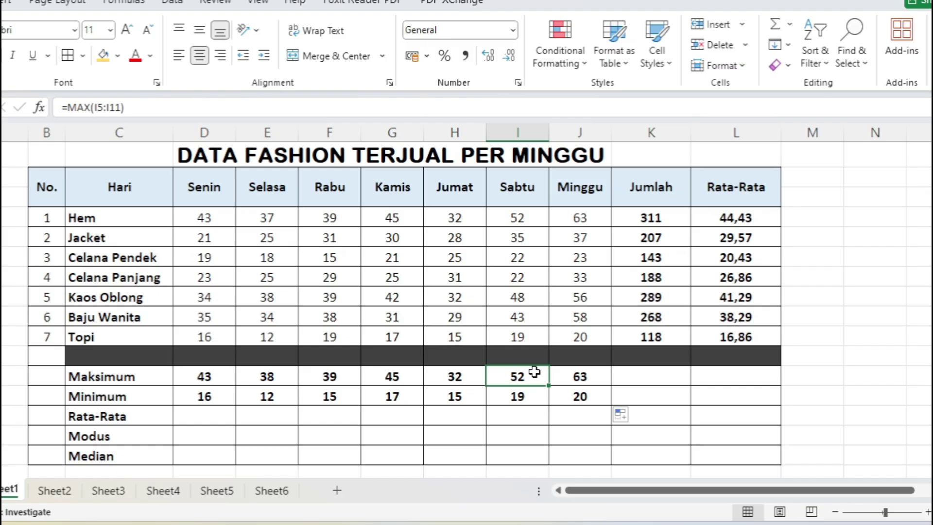
left_click(212, 419)
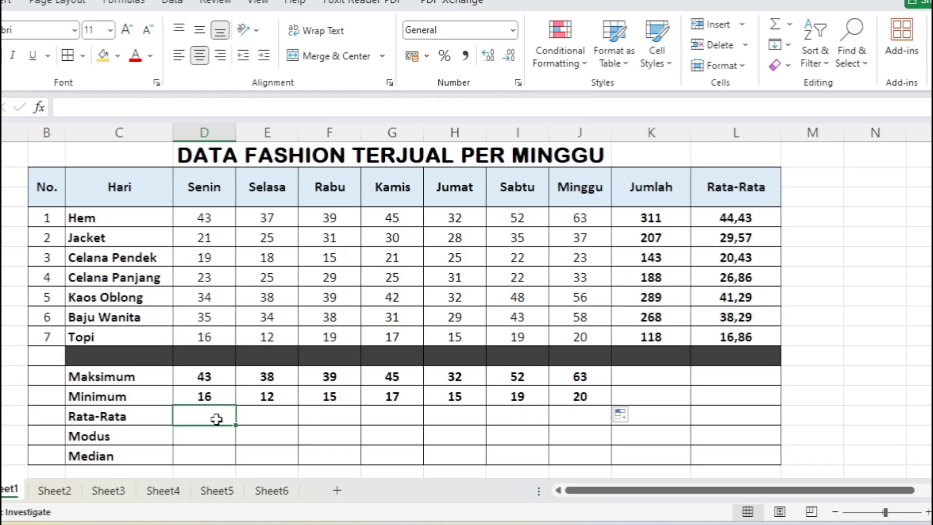
left_click(260, 423)
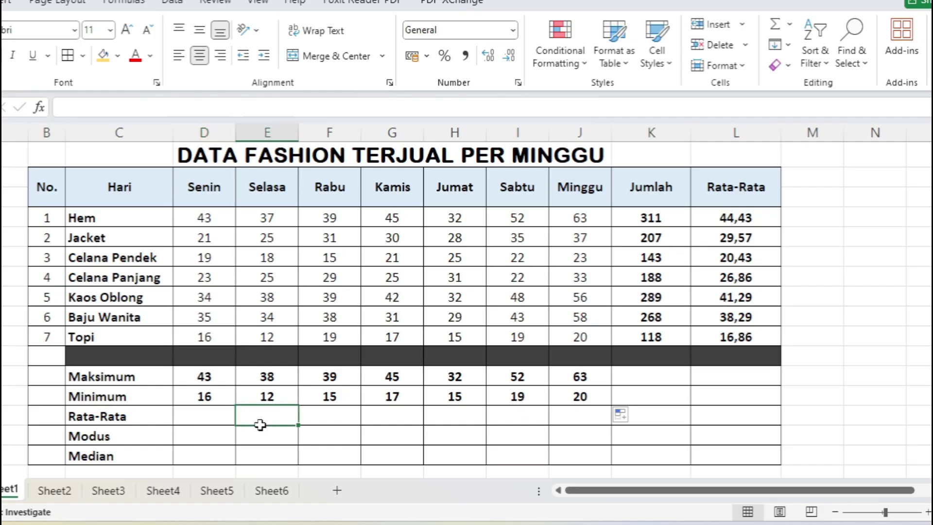
left_click(225, 418)
type("=")
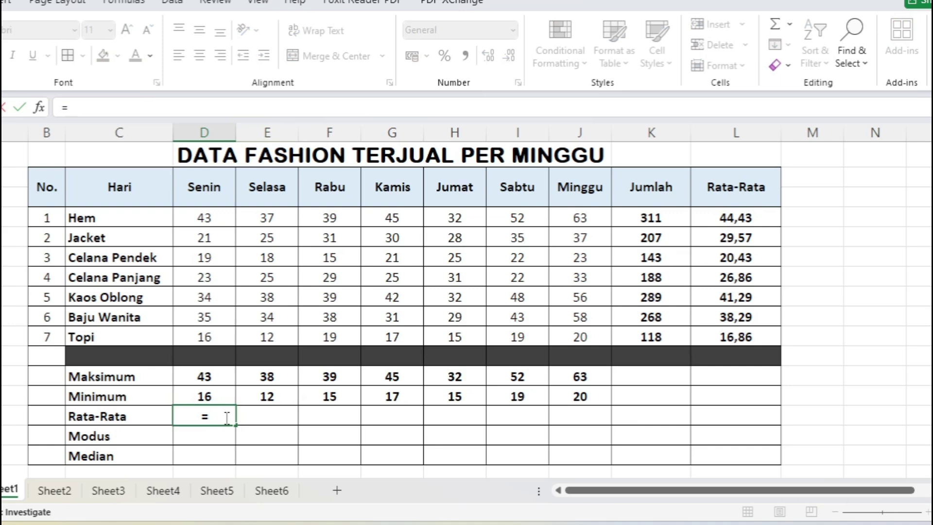
type("av")
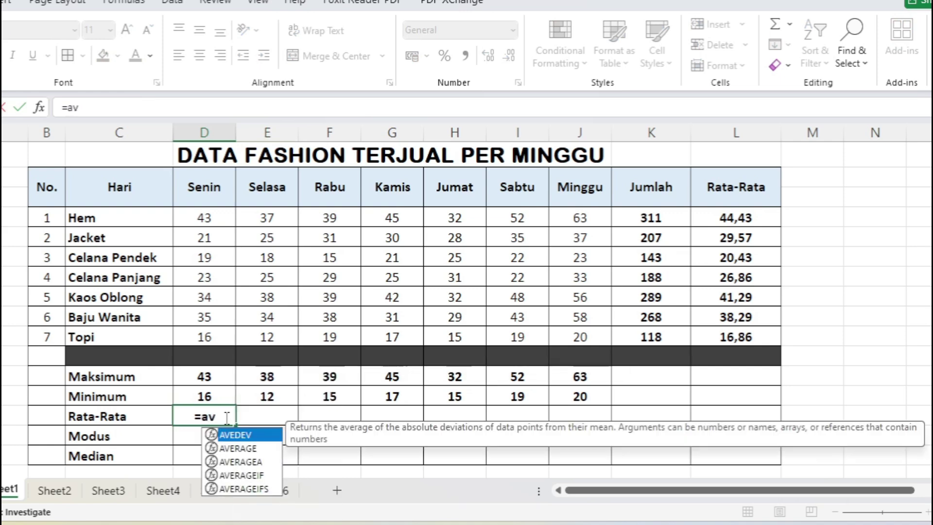
type("e")
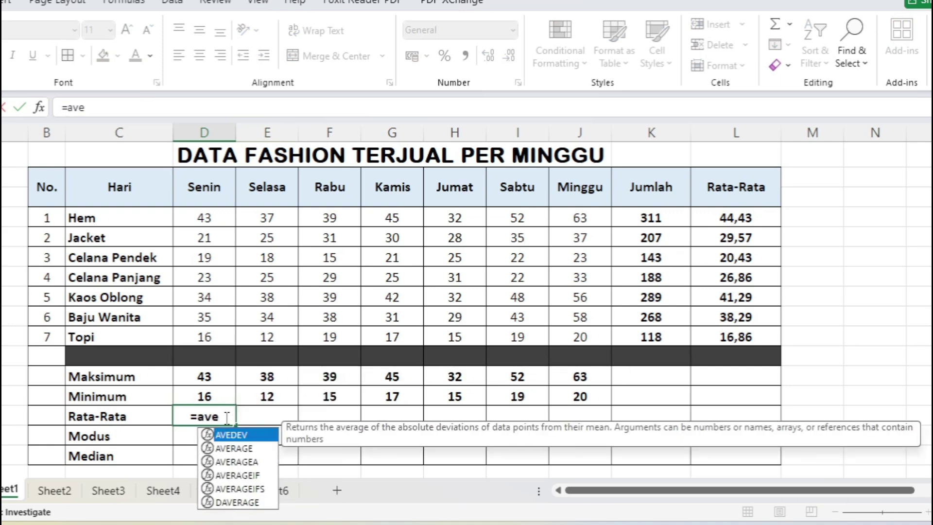
double_click(247, 450)
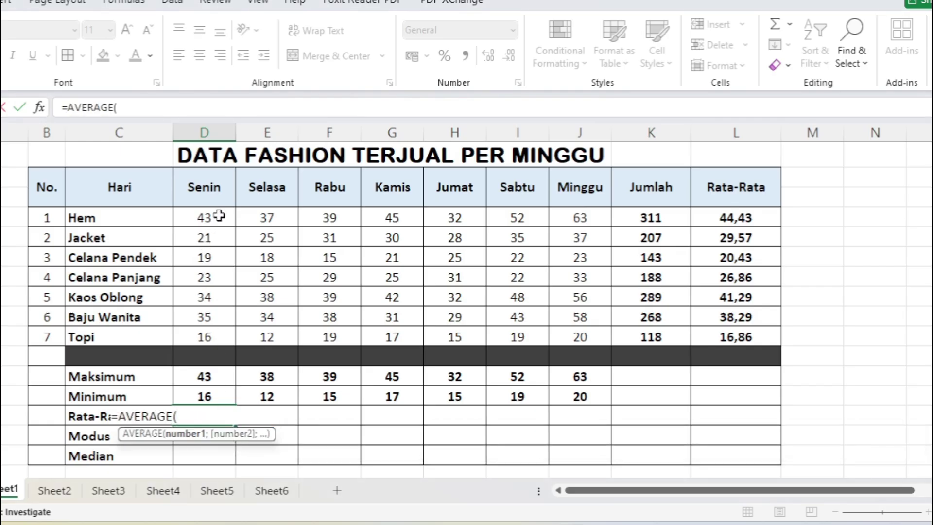
left_click_drag(217, 213, 222, 333)
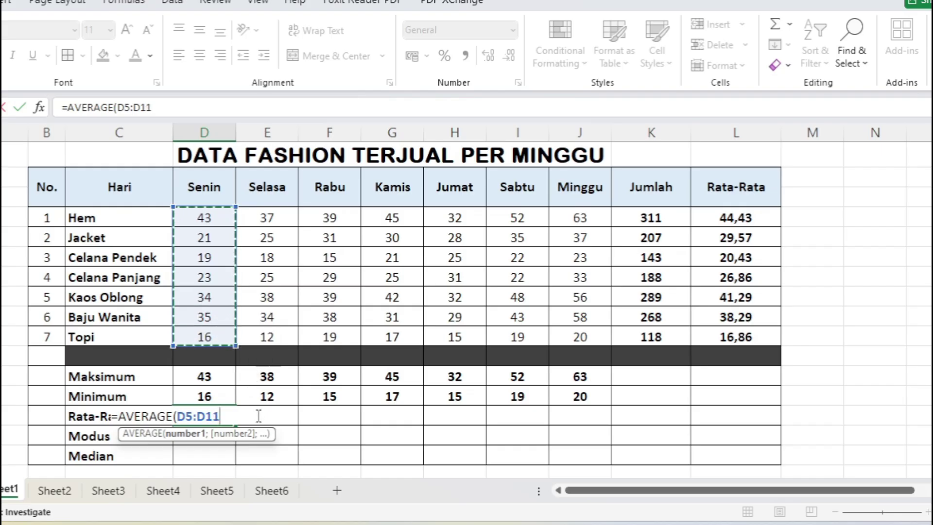
type(")")
key("Return")
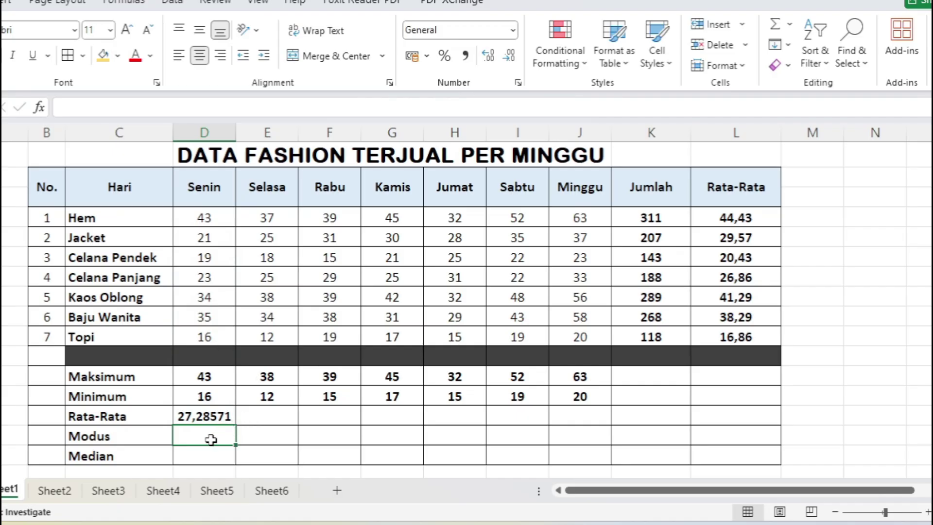
Copy Senin's Rata-Rata formula across the other days through Minggu (D15 to J15) and check the copied AVERAGE formulas from Rabu to Minggu
left_click(209, 416)
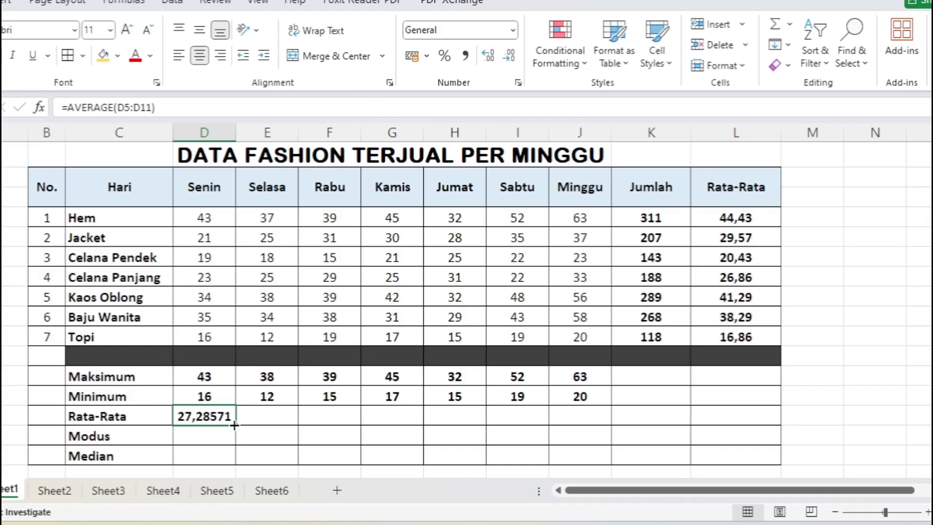
left_click_drag(234, 425, 598, 422)
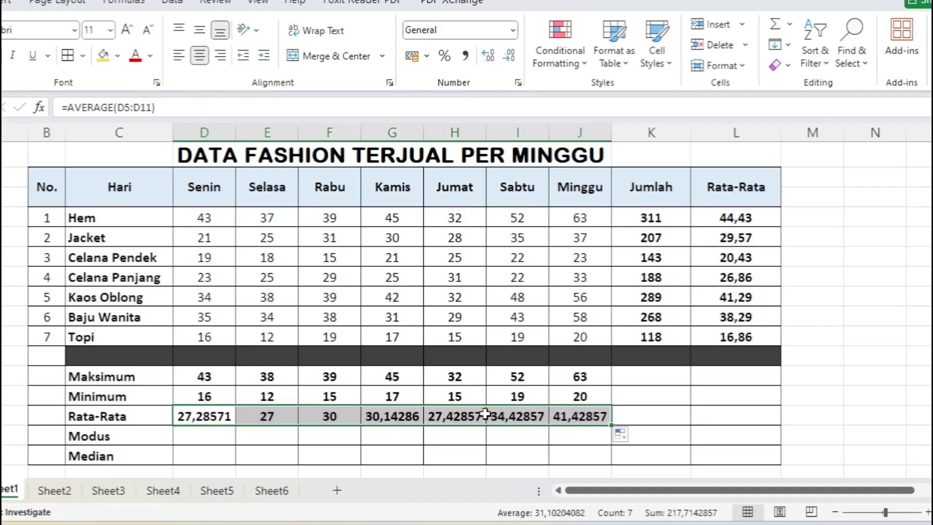
left_click(330, 417)
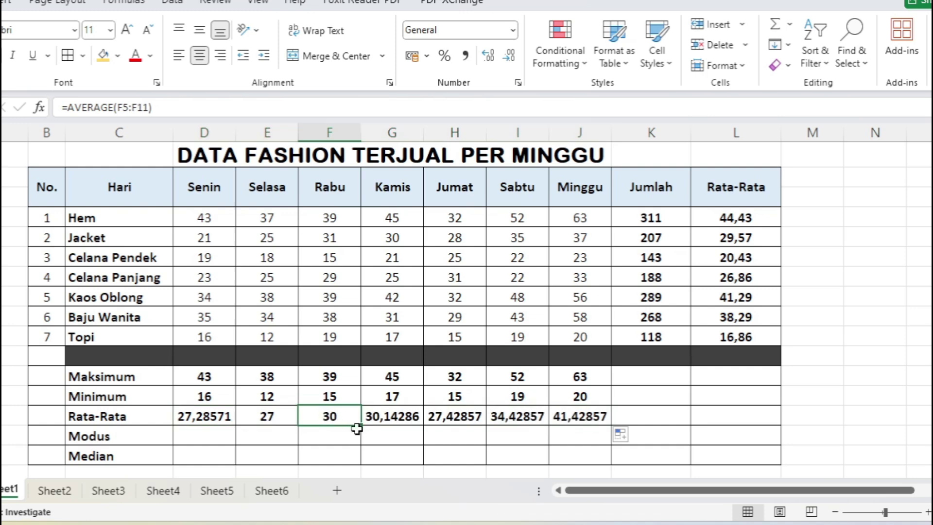
left_click(374, 421)
left_click(473, 419)
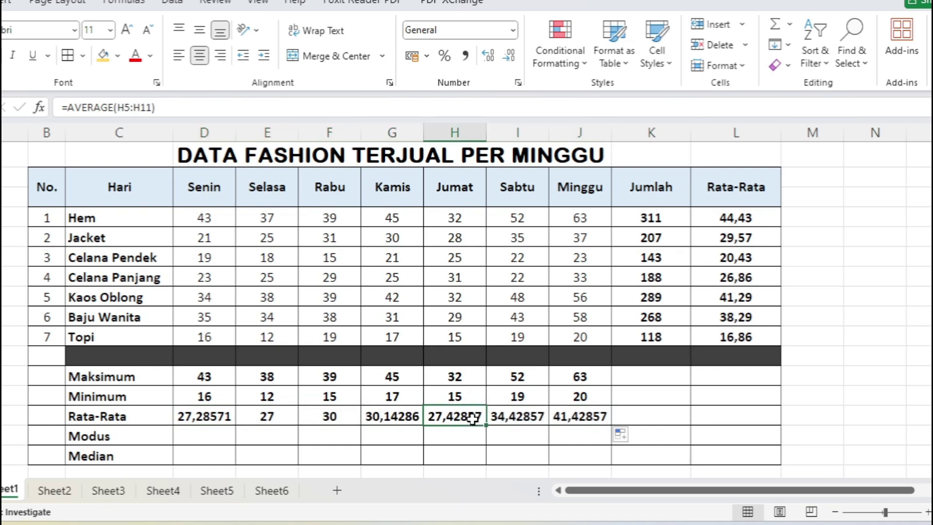
left_click(516, 417)
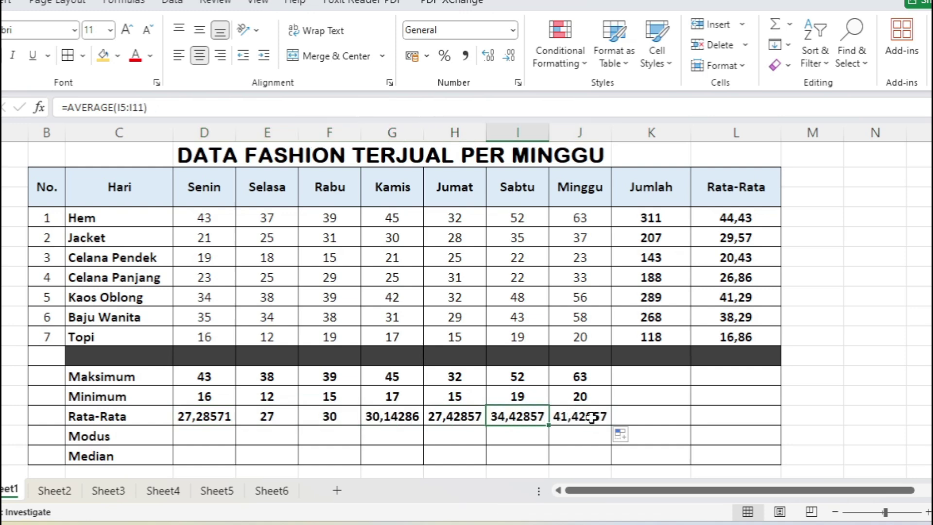
left_click(591, 418)
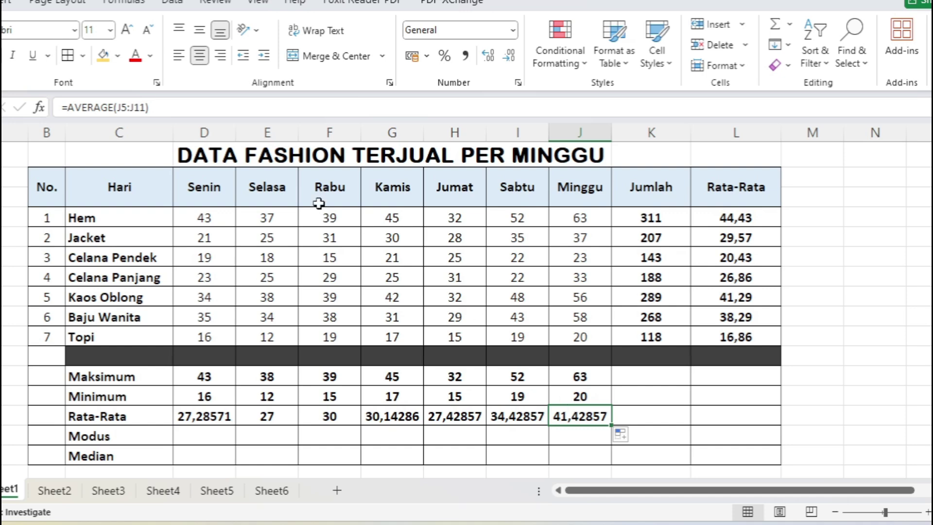
Calculate the Modus in D16 with the MODE function over all product sales from Senin to Minggu (D5:J11)
left_click_drag(206, 220, 588, 335)
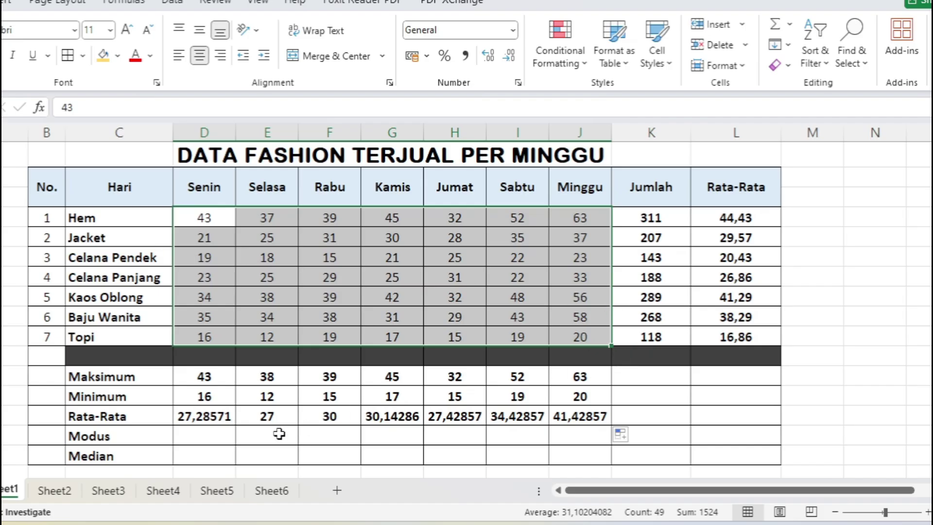
left_click(209, 435)
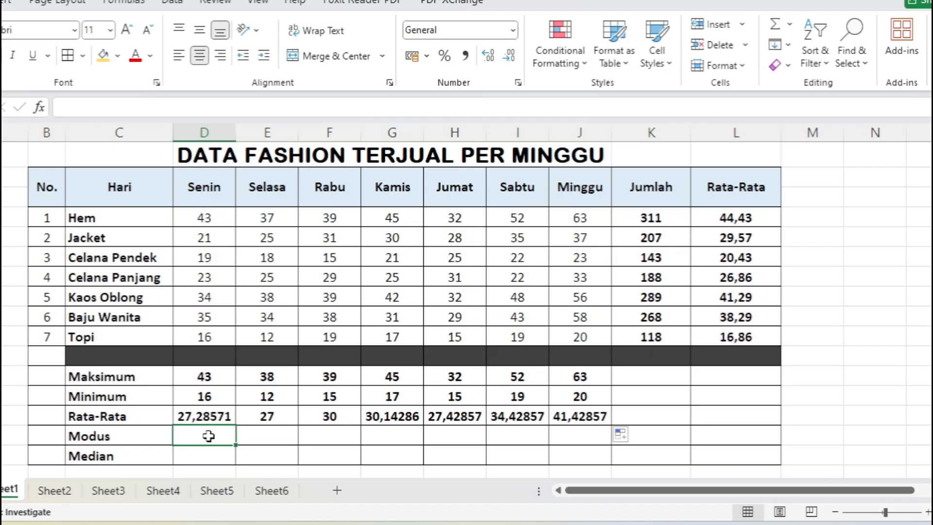
type("=")
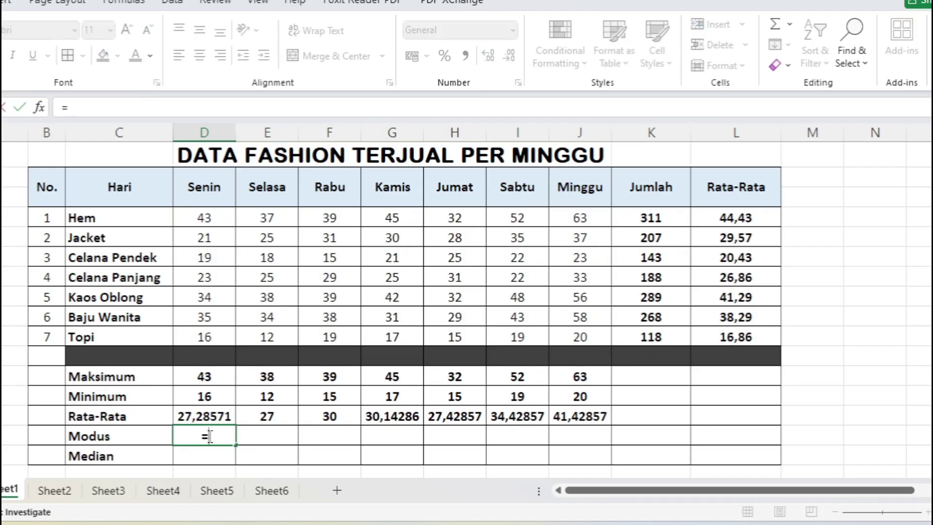
type("mode")
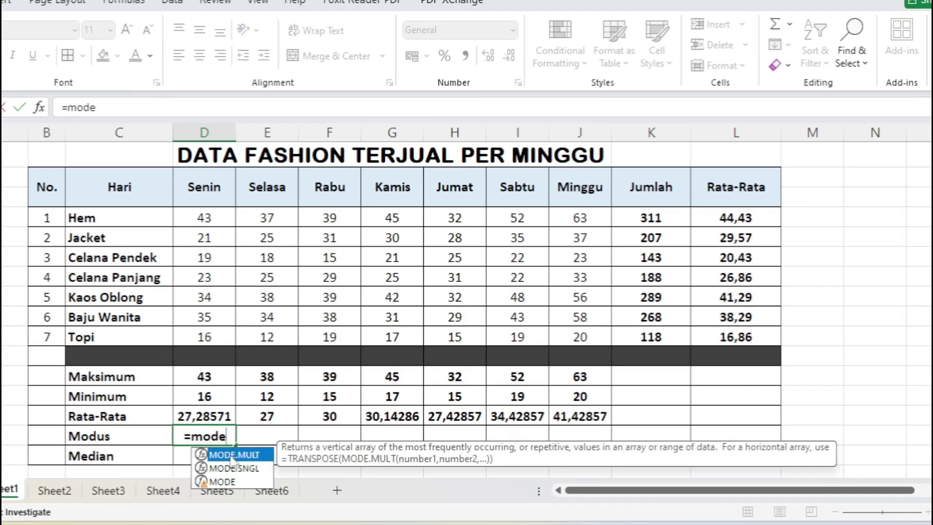
left_click(224, 483)
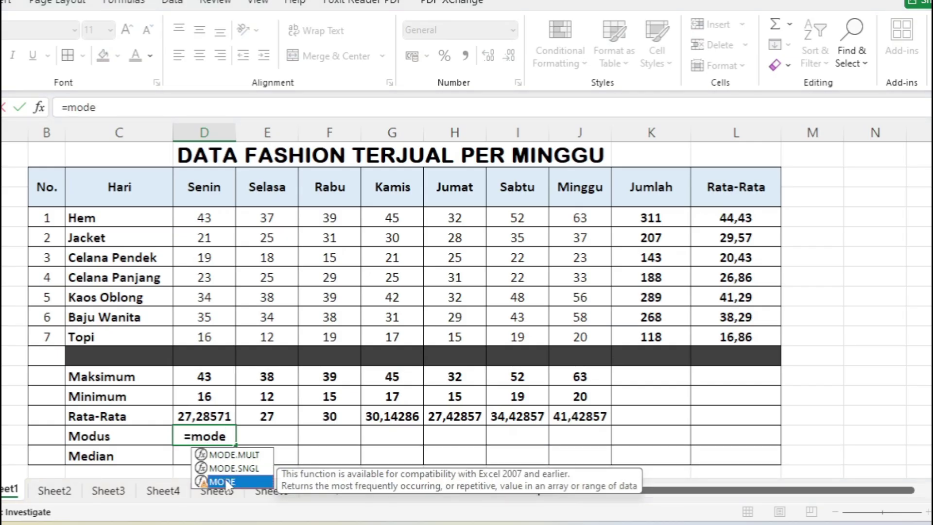
double_click(227, 482)
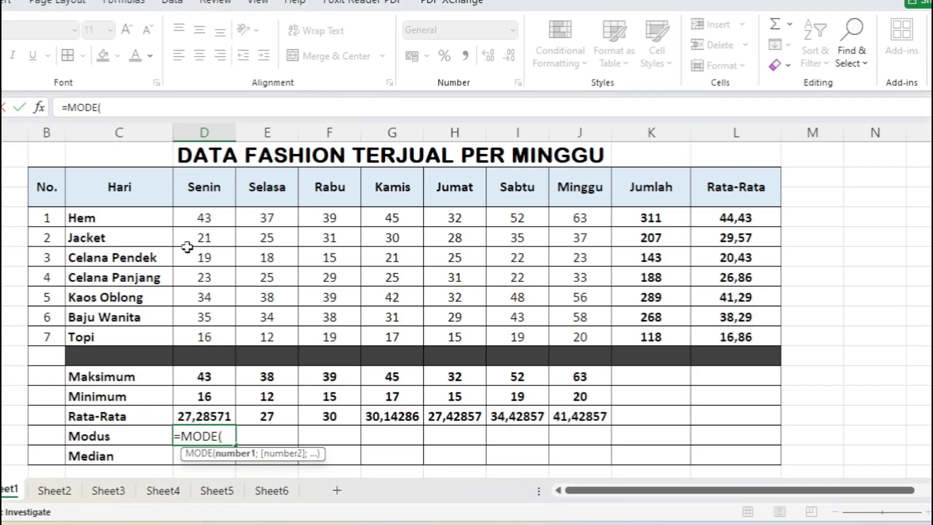
left_click(194, 218)
left_click_drag(194, 218, 559, 331)
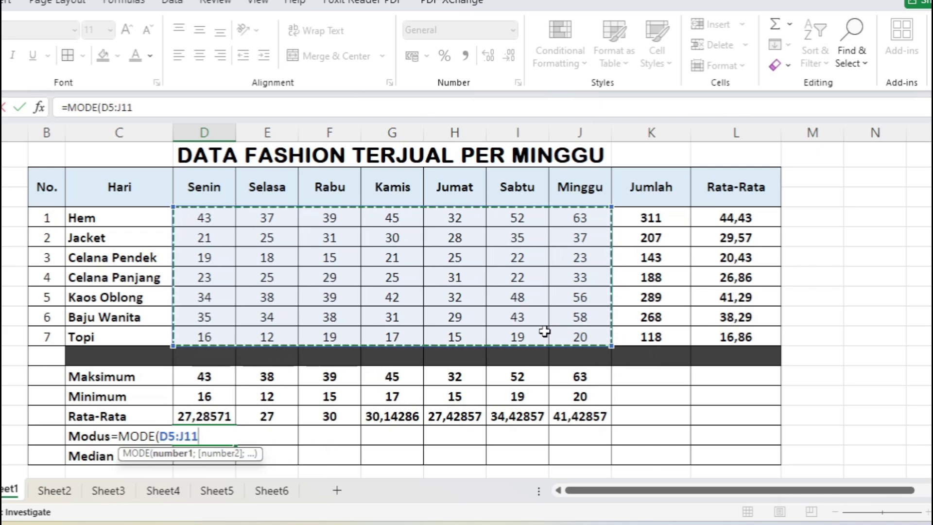
type(")")
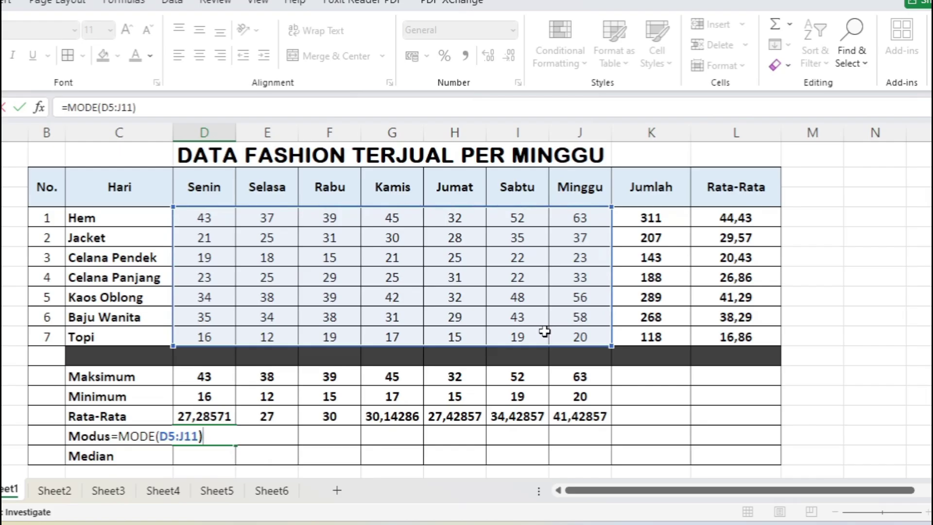
key("Return")
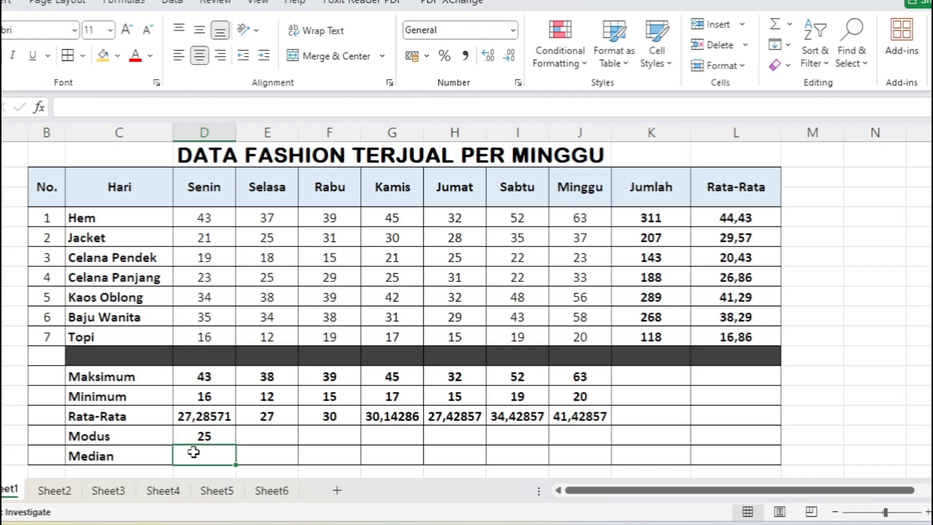
Check the Modus against the matching sales figures in the Selasa, Kamis and Jumat columns
left_click(267, 277)
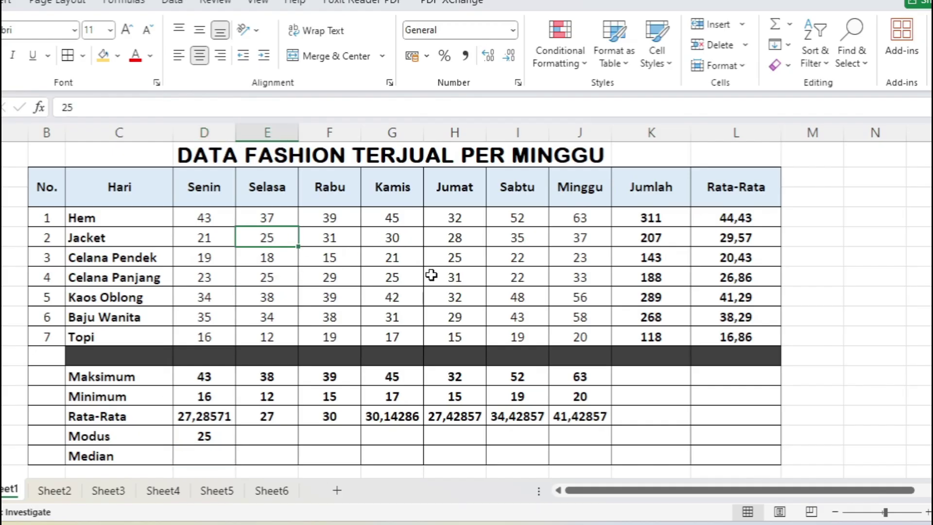
left_click(405, 278)
left_click(461, 258)
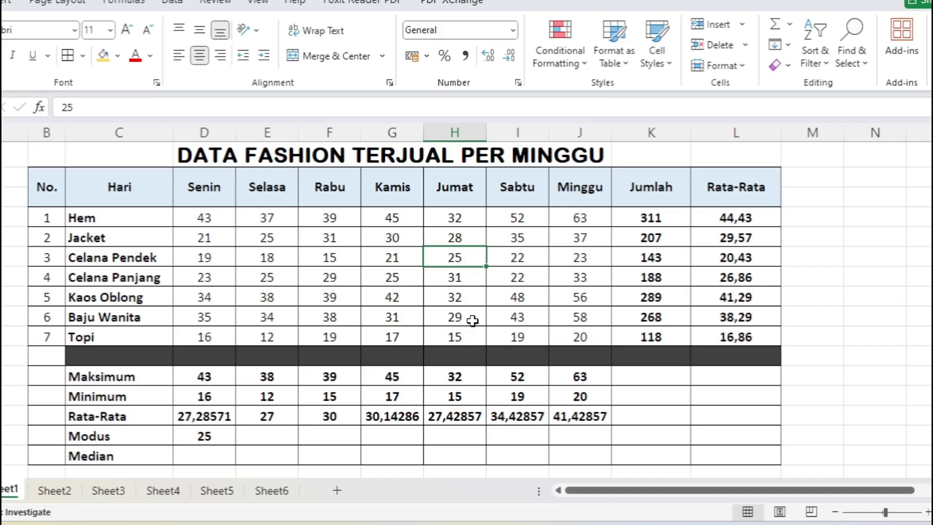
Calculate the Median in D17 with the MEDIAN function over all product sales in D5:J11 and review its formula
left_click(213, 456)
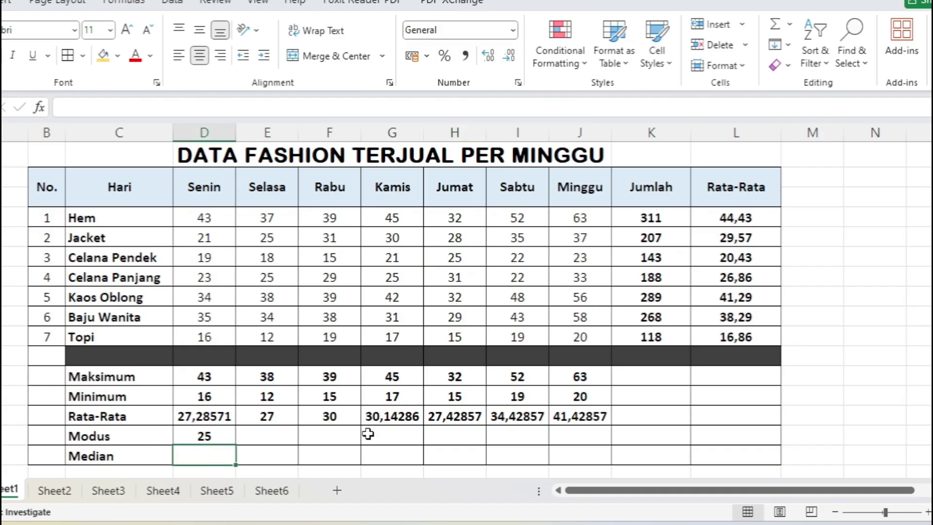
type("=")
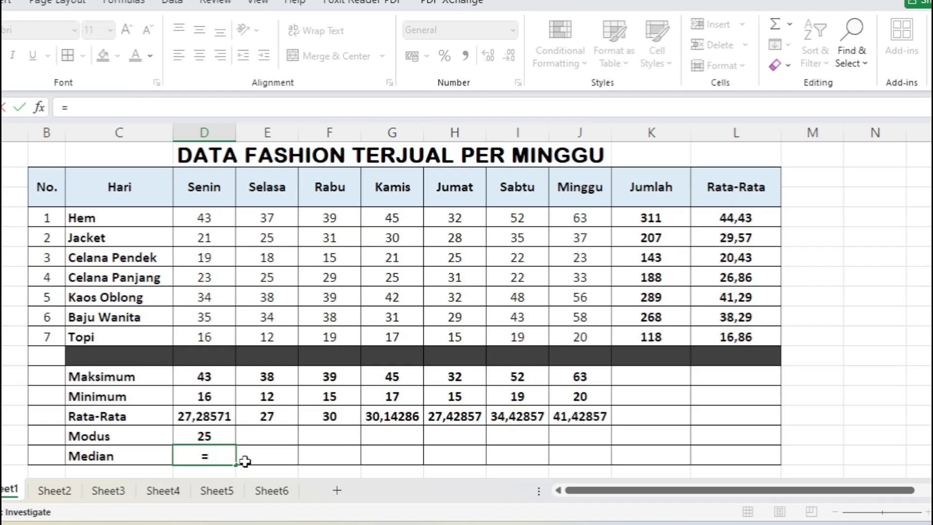
type("med")
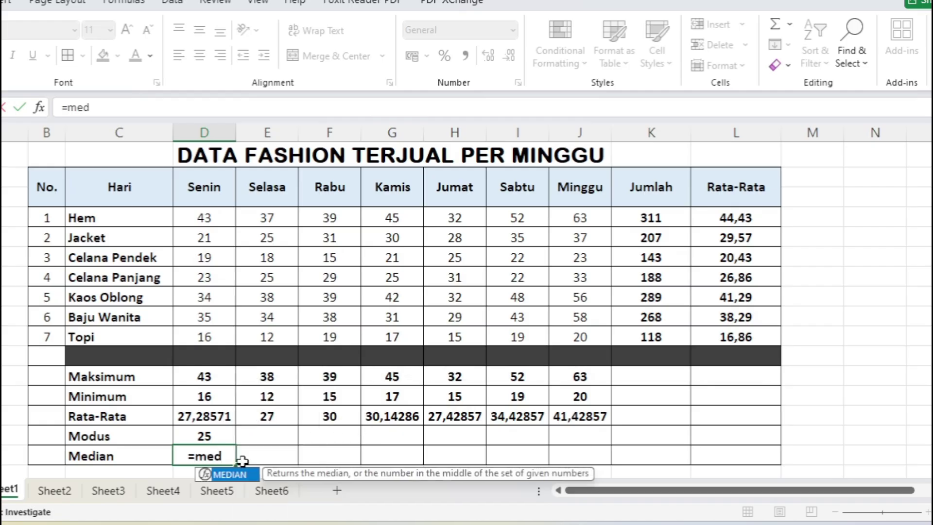
key("Tab")
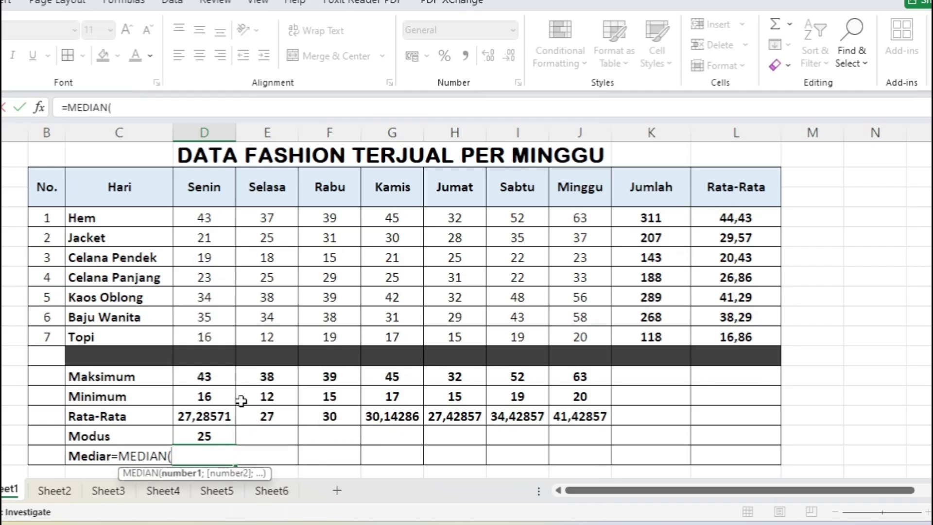
left_click_drag(207, 220, 570, 335)
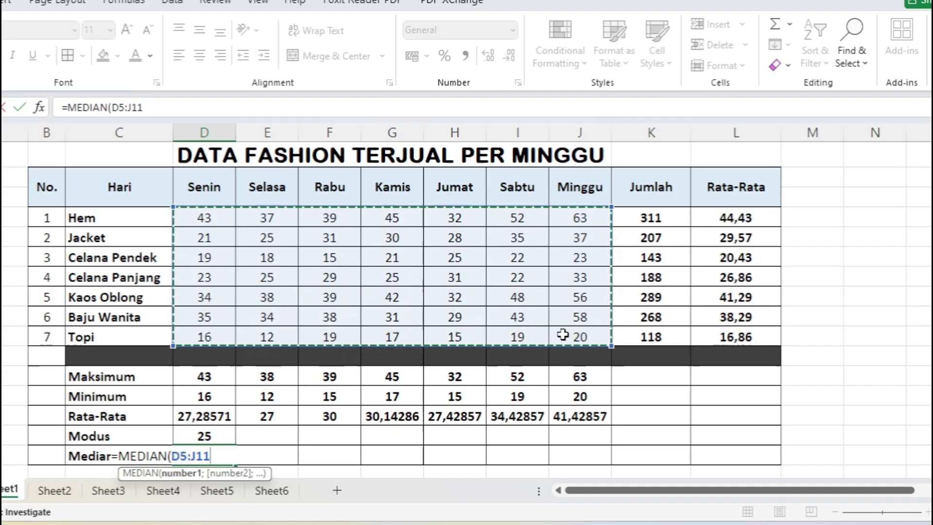
type(")")
key("Return")
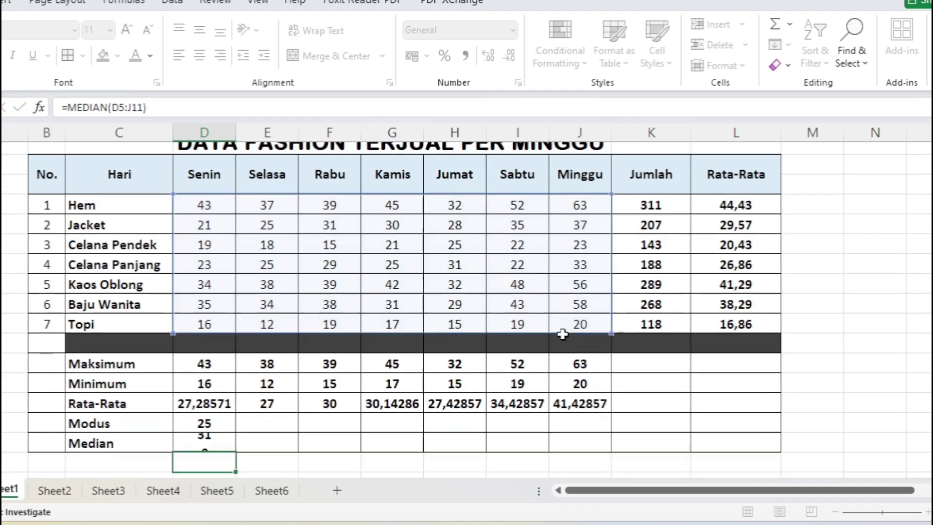
left_click(228, 429)
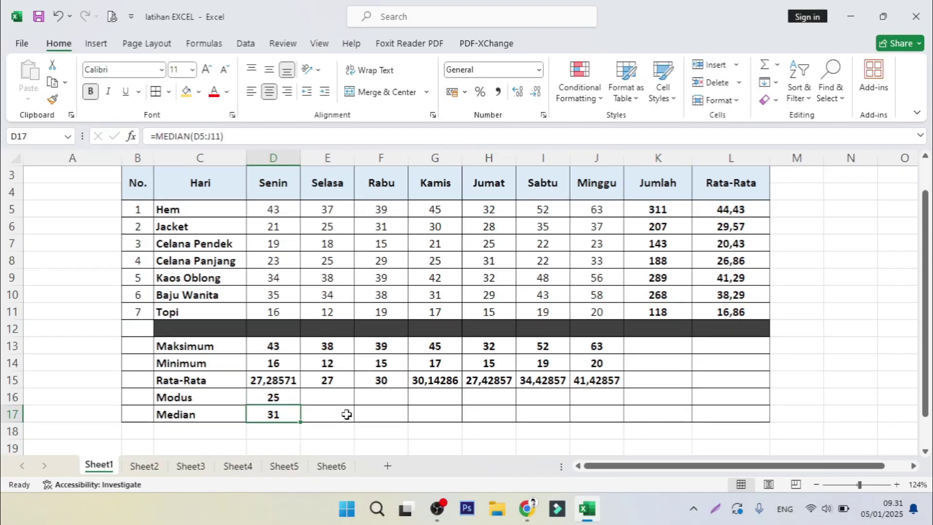
left_click(291, 430)
left_click(383, 412)
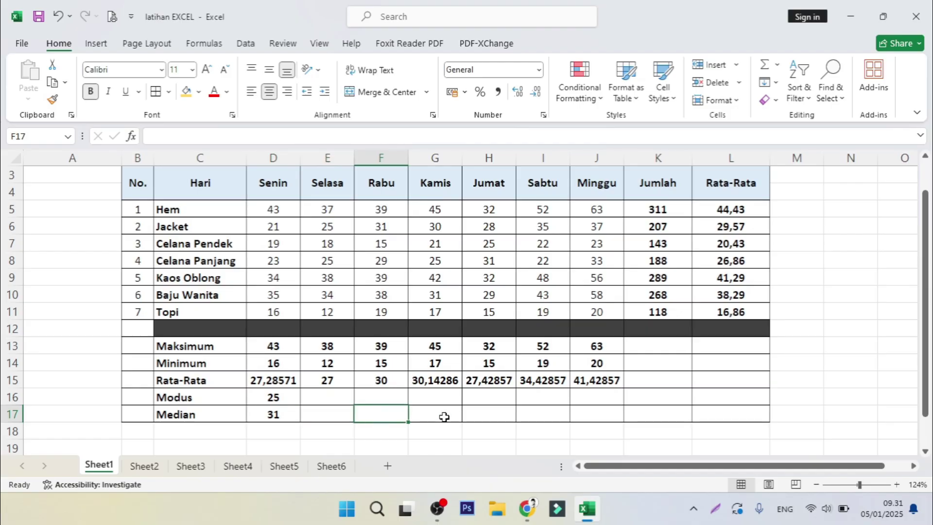
left_click(444, 415)
left_click(484, 414)
left_click(555, 420)
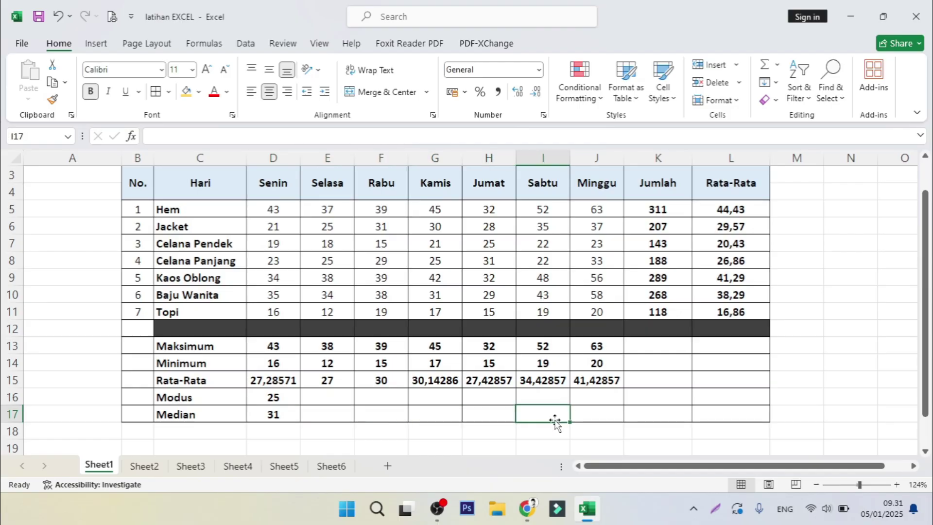